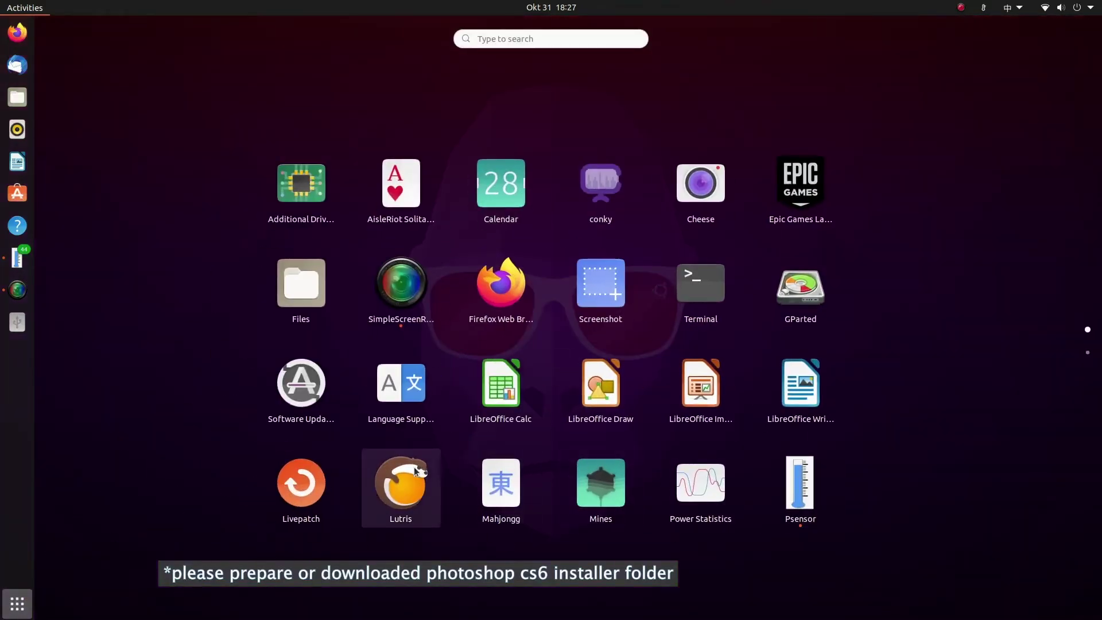
# - Open Lutris, enable Lutris.net search, and search for 'photoshop' in English input
pyautogui.press('Escape')
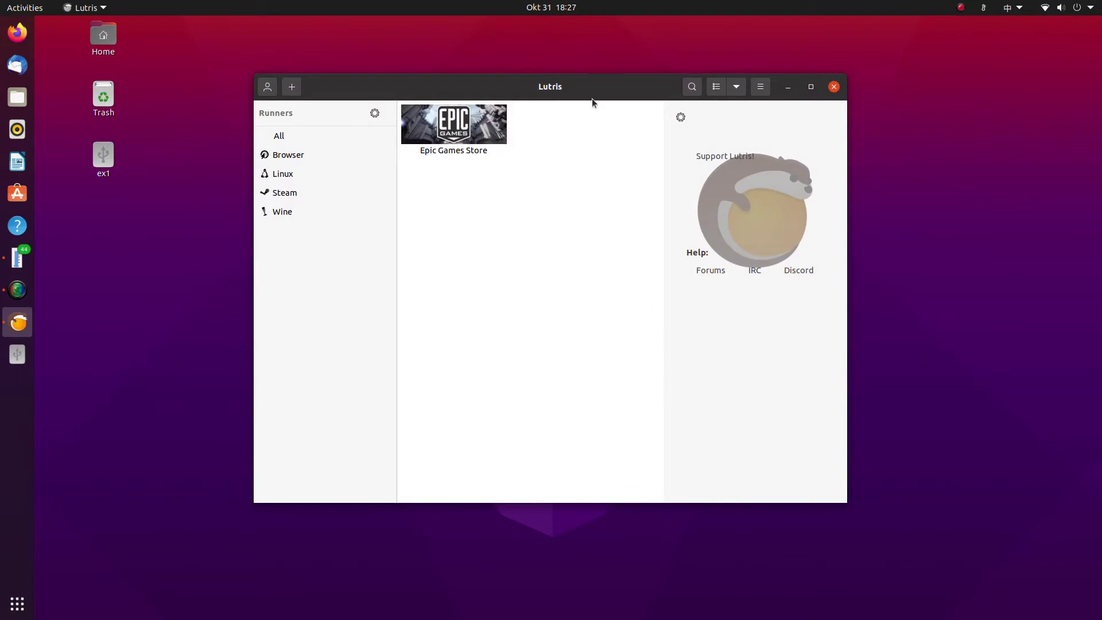
pyautogui.click(692, 87)
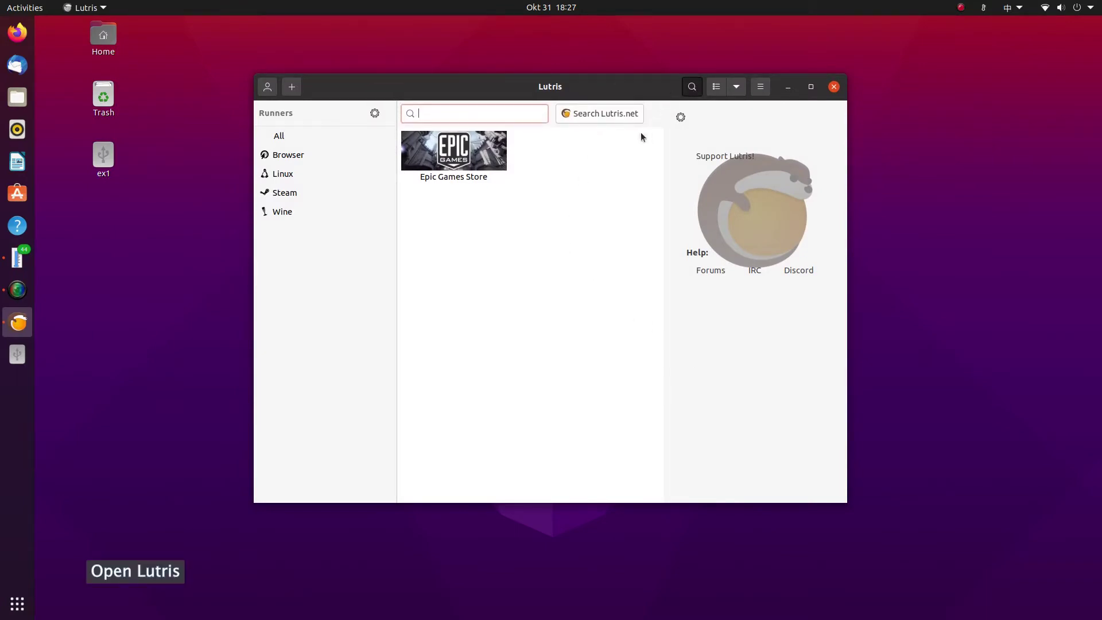
pyautogui.click(602, 114)
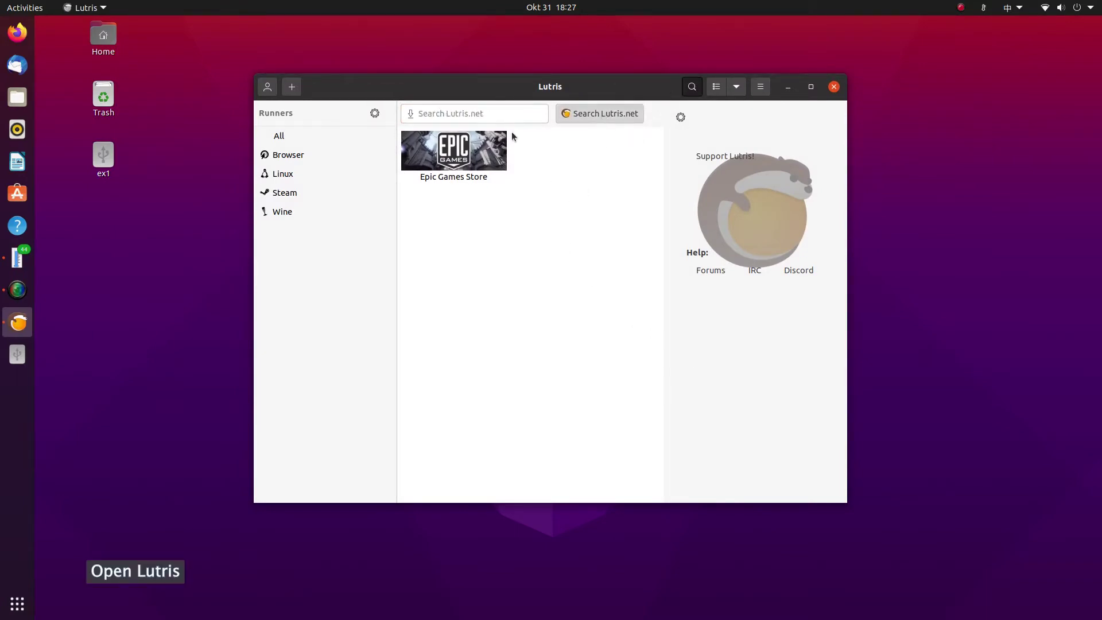
pyautogui.click(506, 109)
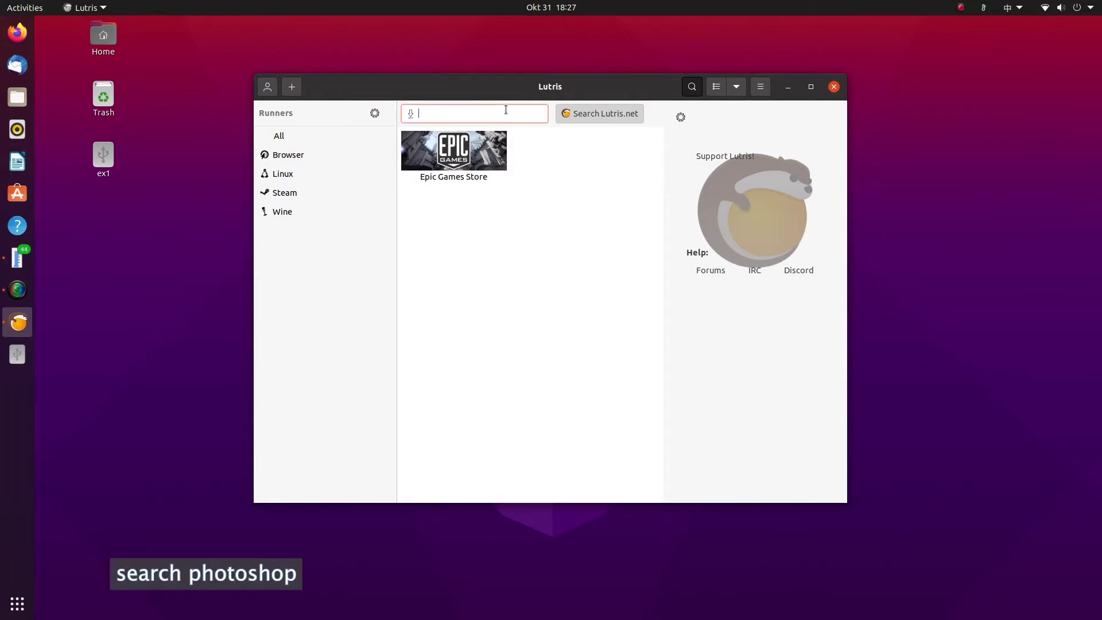
pyautogui.write('p')
pyautogui.press('BackSpace')
pyautogui.press('super+space')
pyautogui.write('p')
pyautogui.write('hotosho')
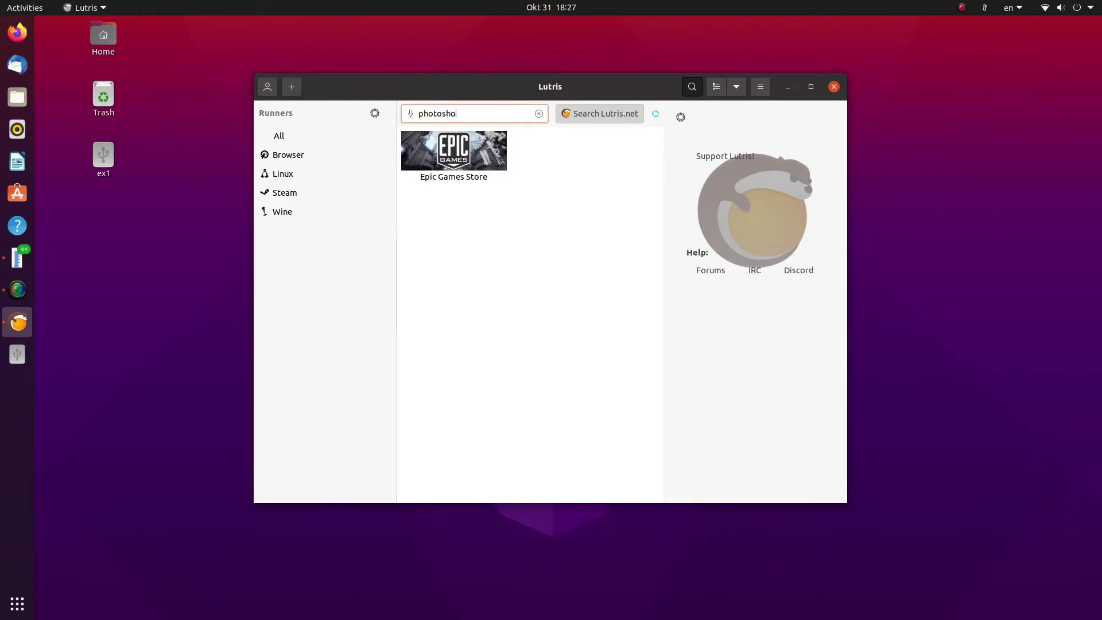
pyautogui.write('p')
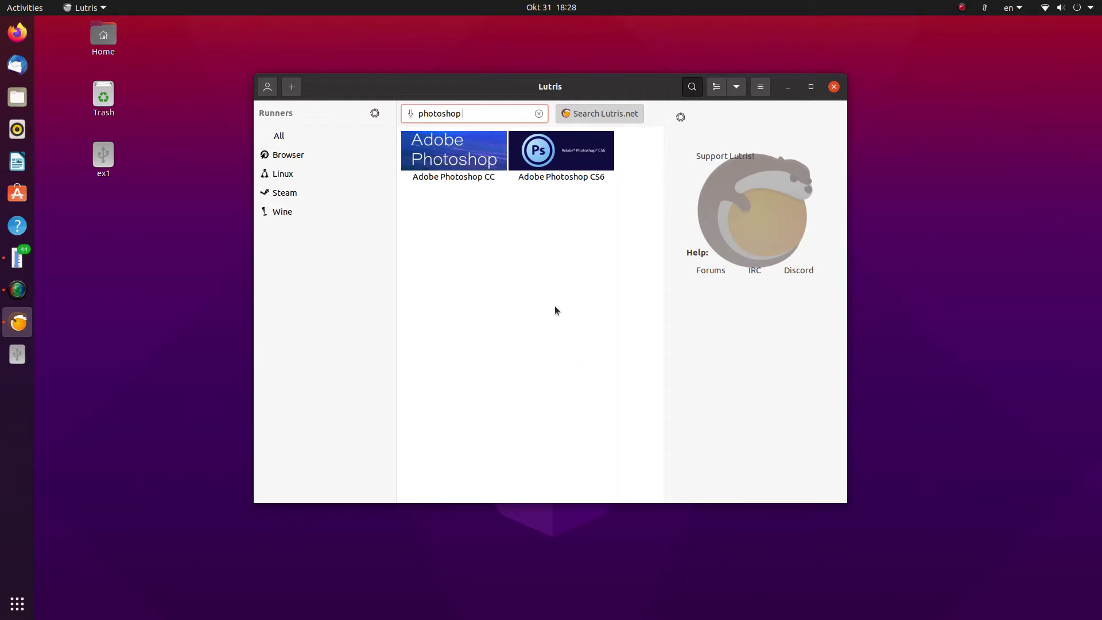
# - Select the Adobe Photoshop CS6 result and install its Win10 x64 version to the default directory
pyautogui.click(576, 156)
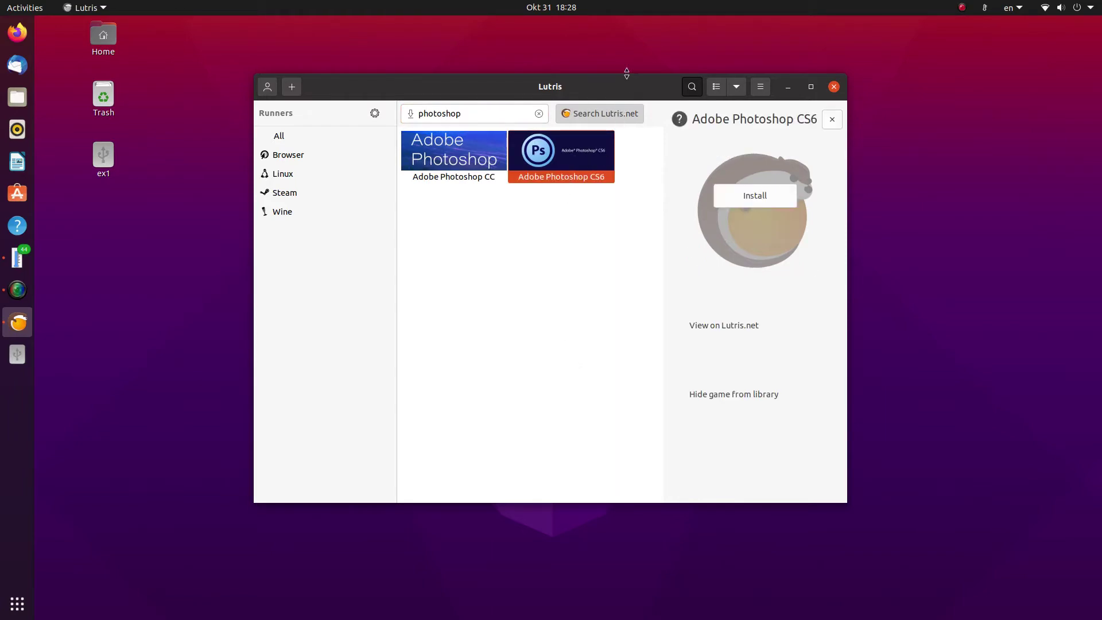
pyautogui.moveTo(628, 84); pyautogui.dragTo(623, 61)
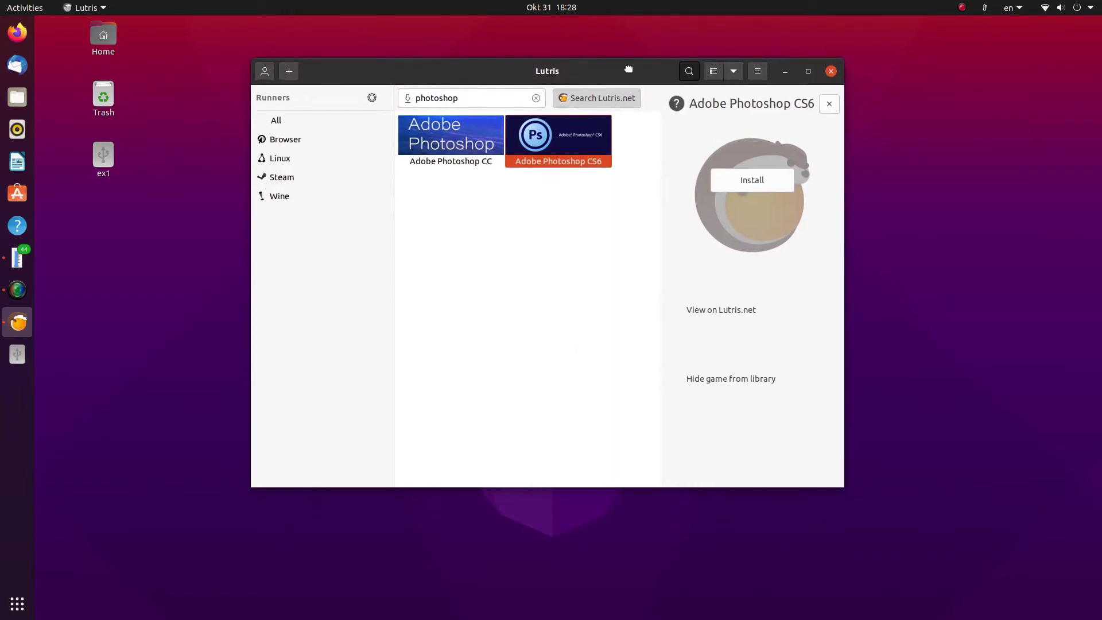
pyautogui.click(746, 174)
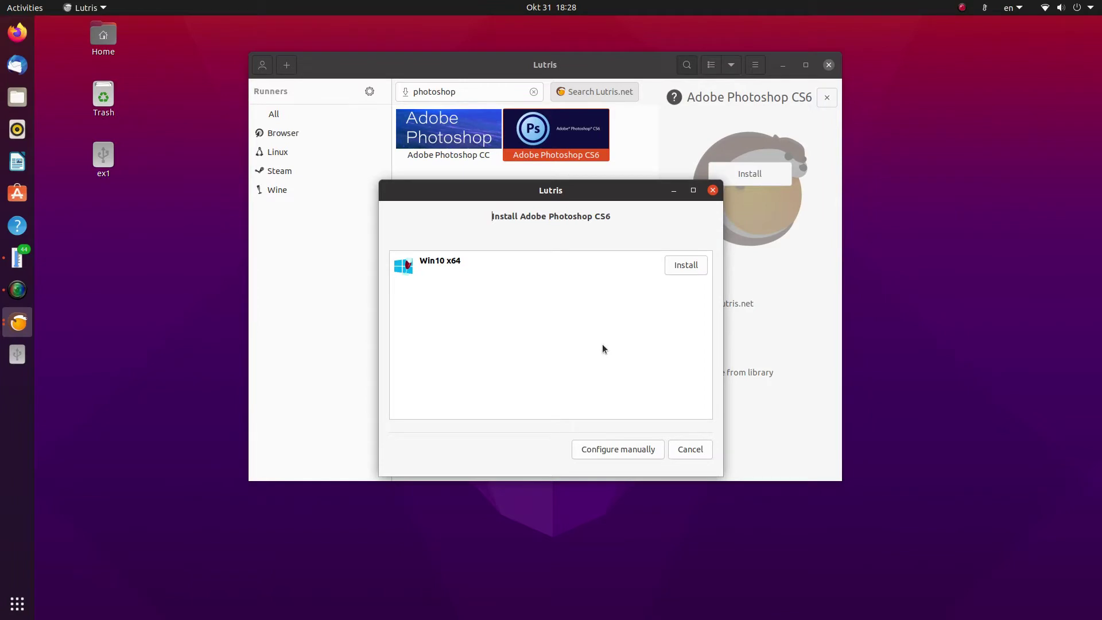
pyautogui.click(686, 264)
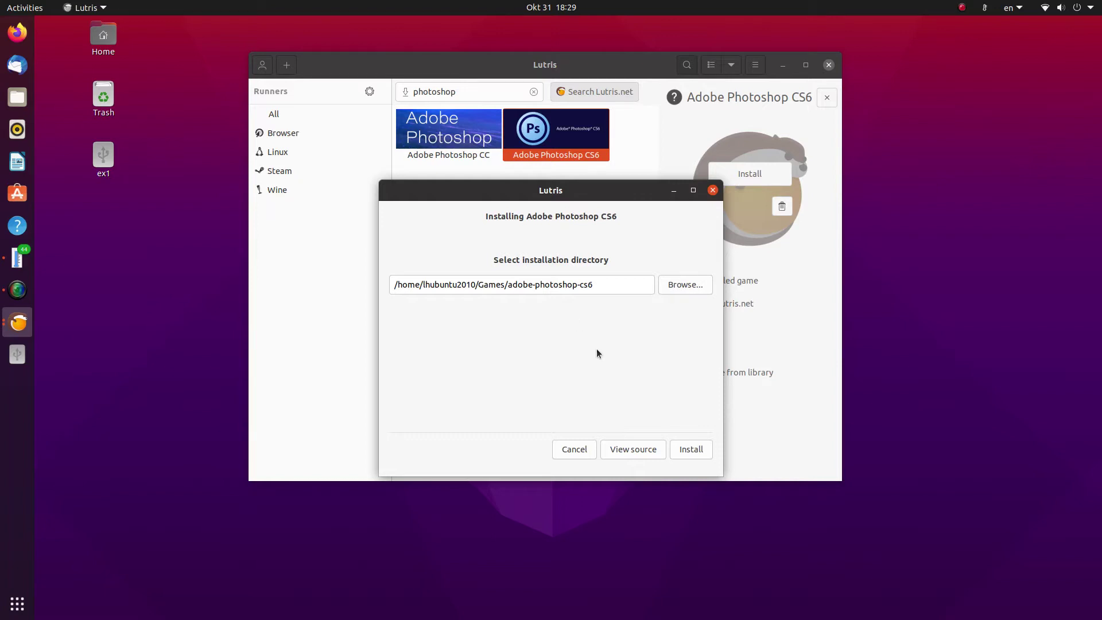
pyautogui.click(697, 453)
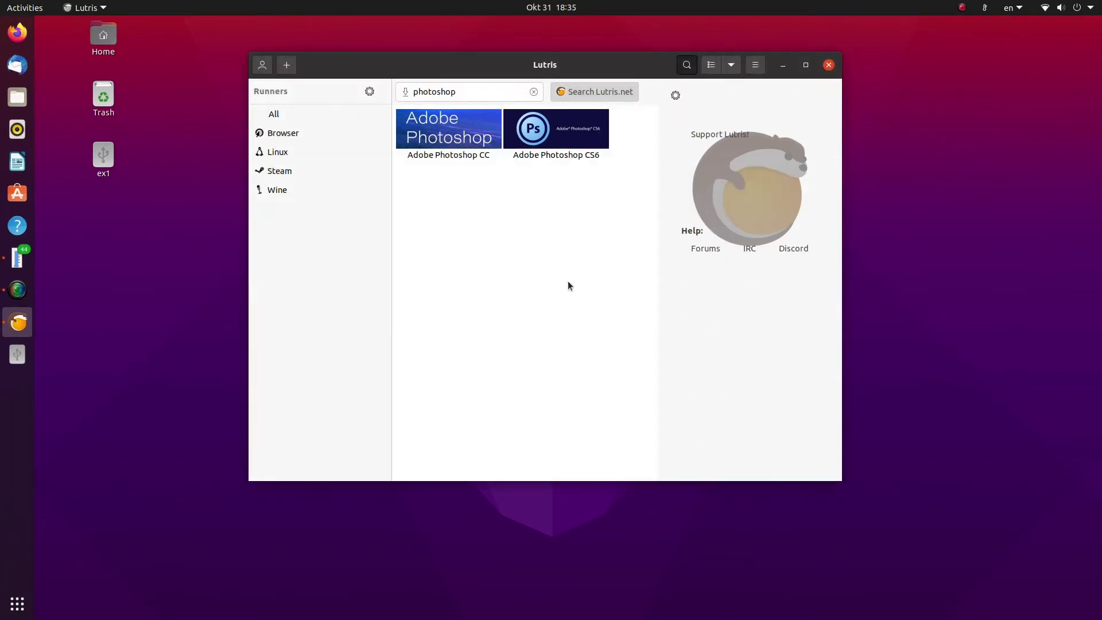
# - Try playing Adobe Photoshop CS6, dismiss the Photoshop.exe not-found error, and open the entry's context menu
pyautogui.click(567, 126)
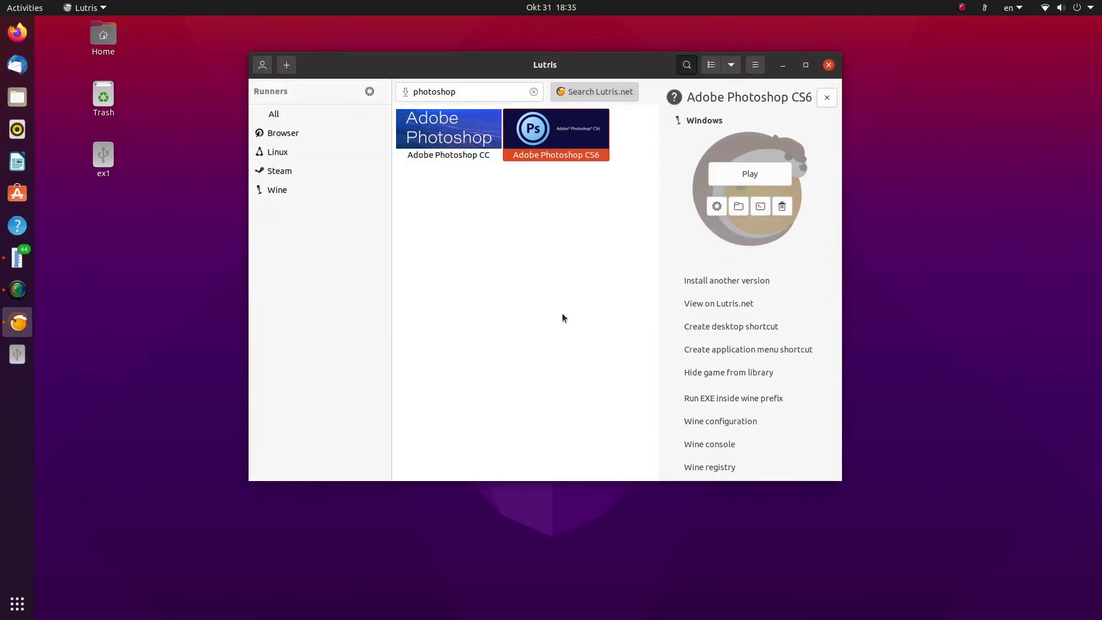
pyautogui.click(725, 177)
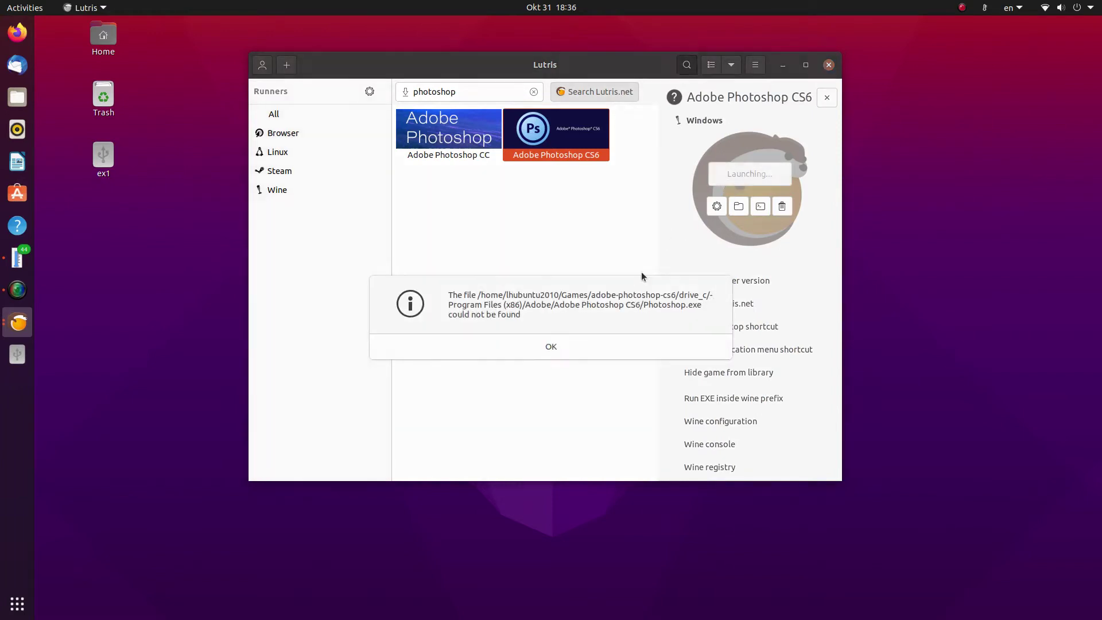
pyautogui.click(609, 347)
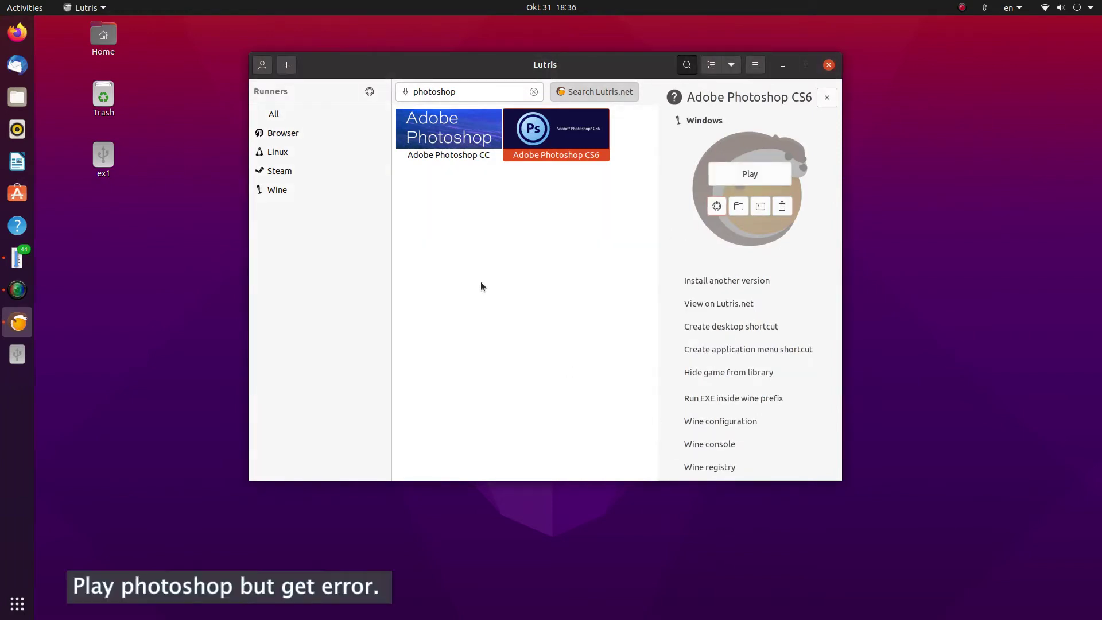
pyautogui.rightClick(567, 128)
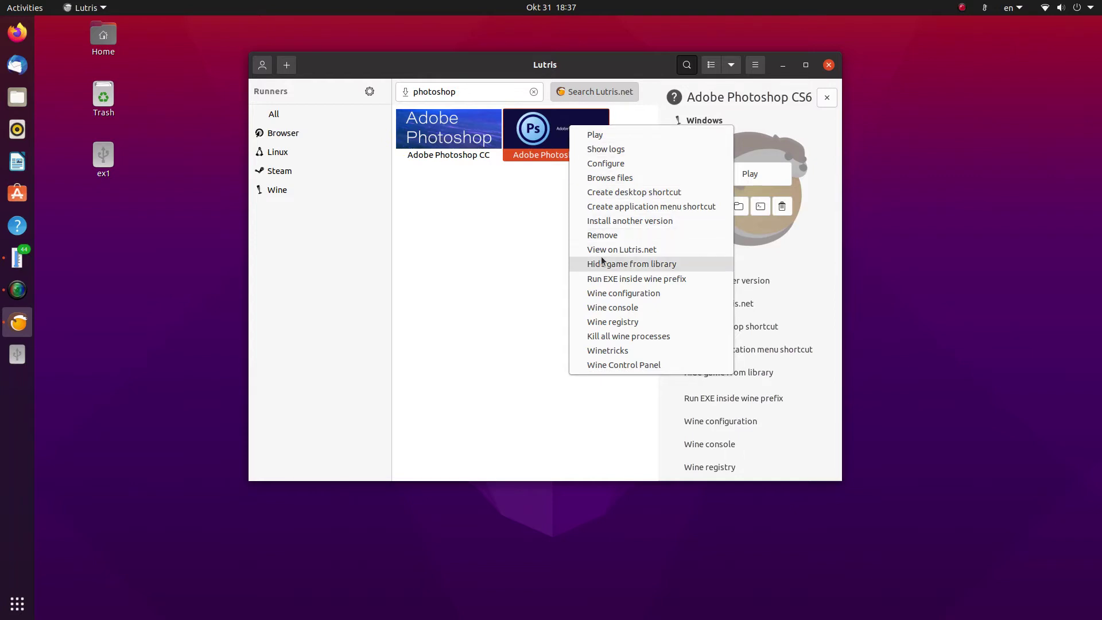
# - Open the Wine Control Panel for the Photoshop prefix and its Add/Remove Programs list
pyautogui.click(646, 370)
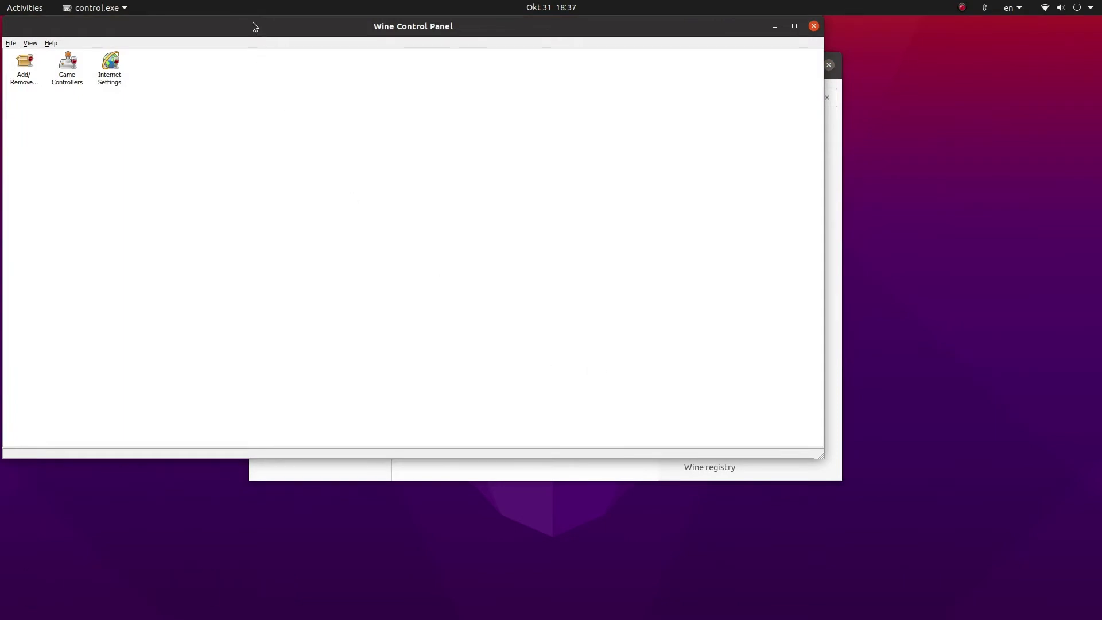
pyautogui.moveTo(253, 24); pyautogui.dragTo(359, 95)
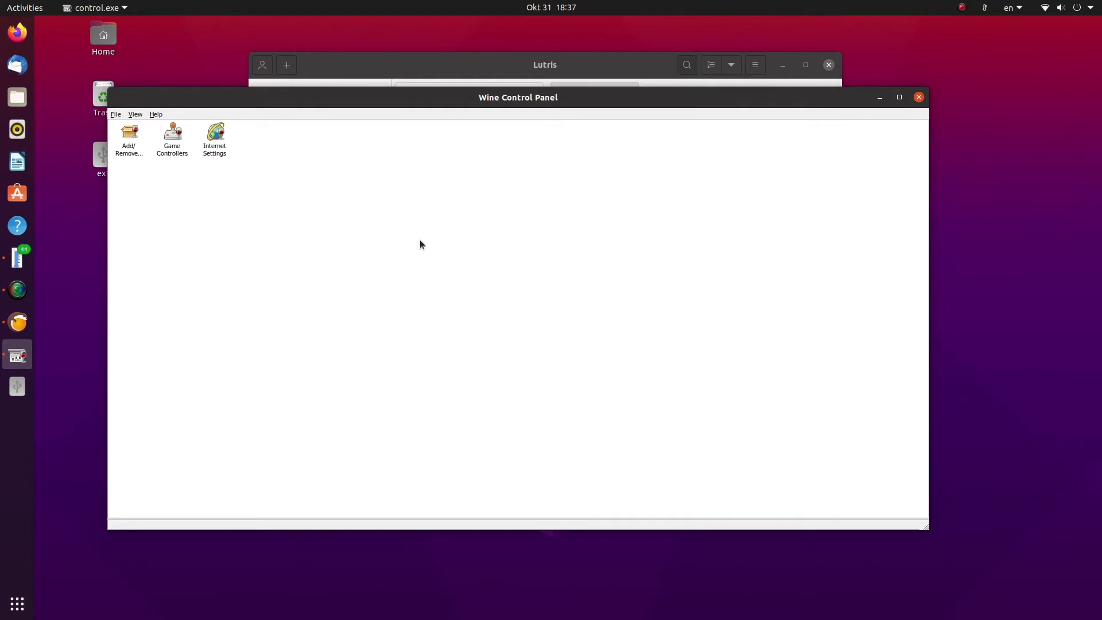
pyautogui.click(131, 137)
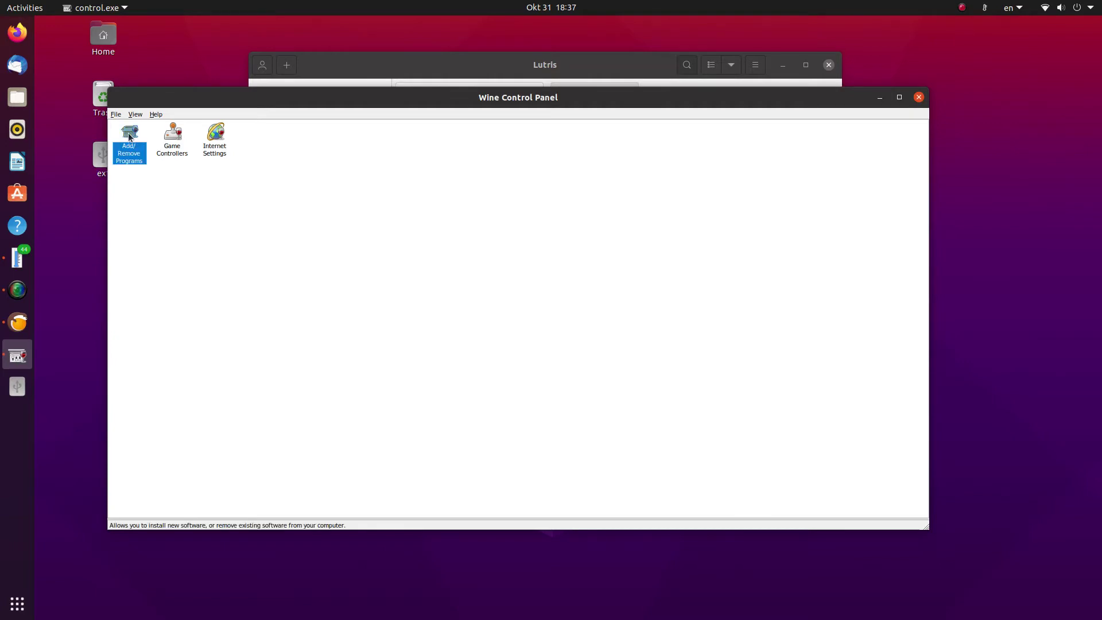
pyautogui.doubleClick(128, 134)
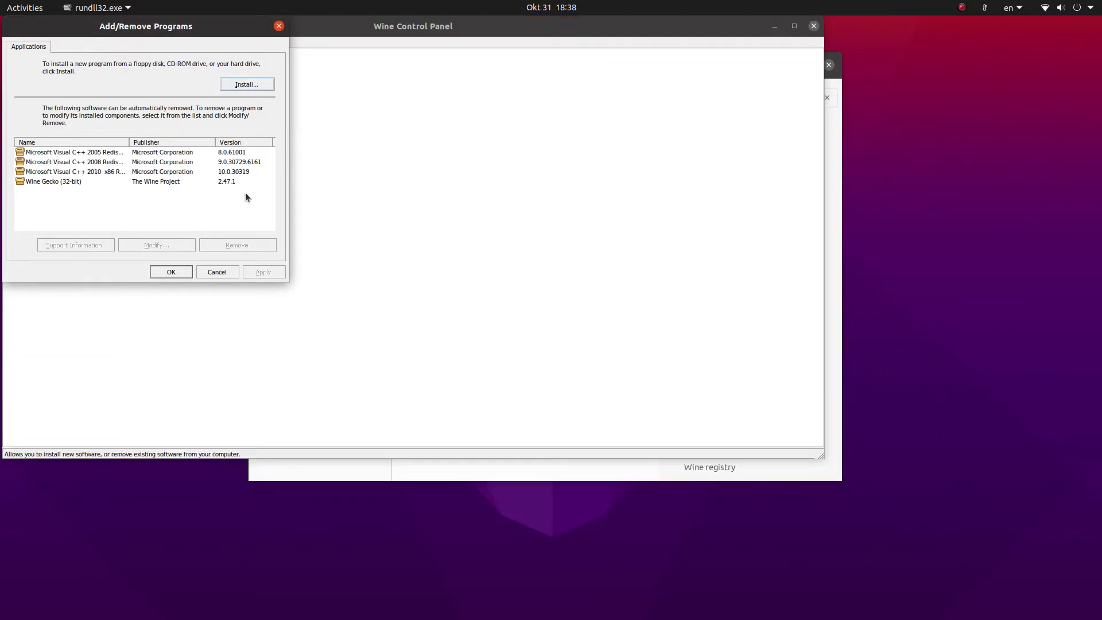
# - Browse for an installer into home > user > Downloads > Adobe CS6
pyautogui.click(229, 84)
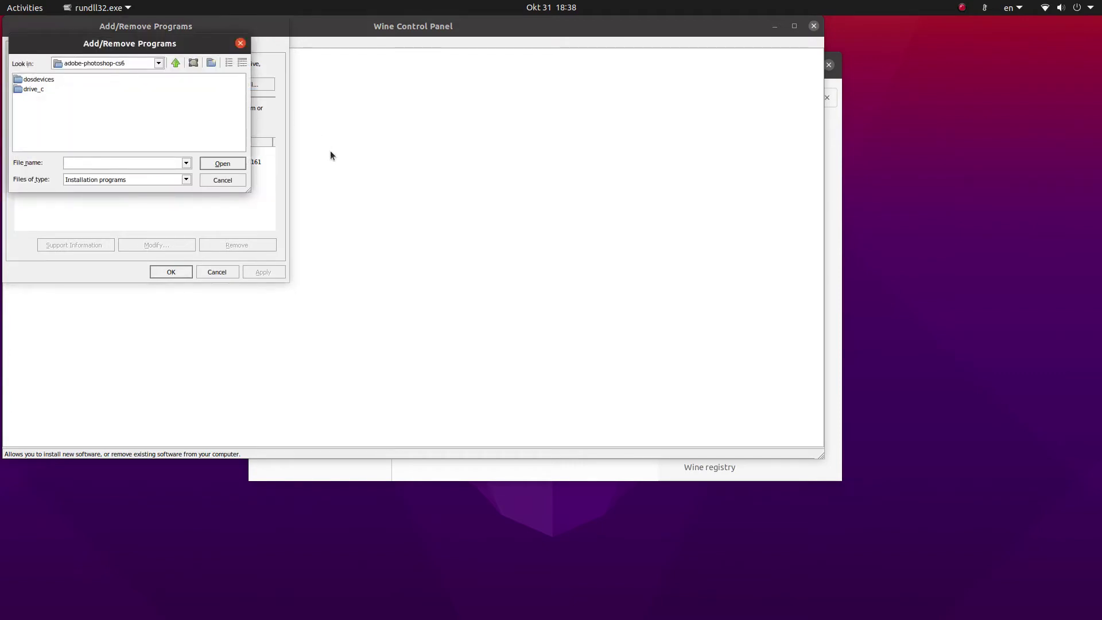
pyautogui.click(159, 66)
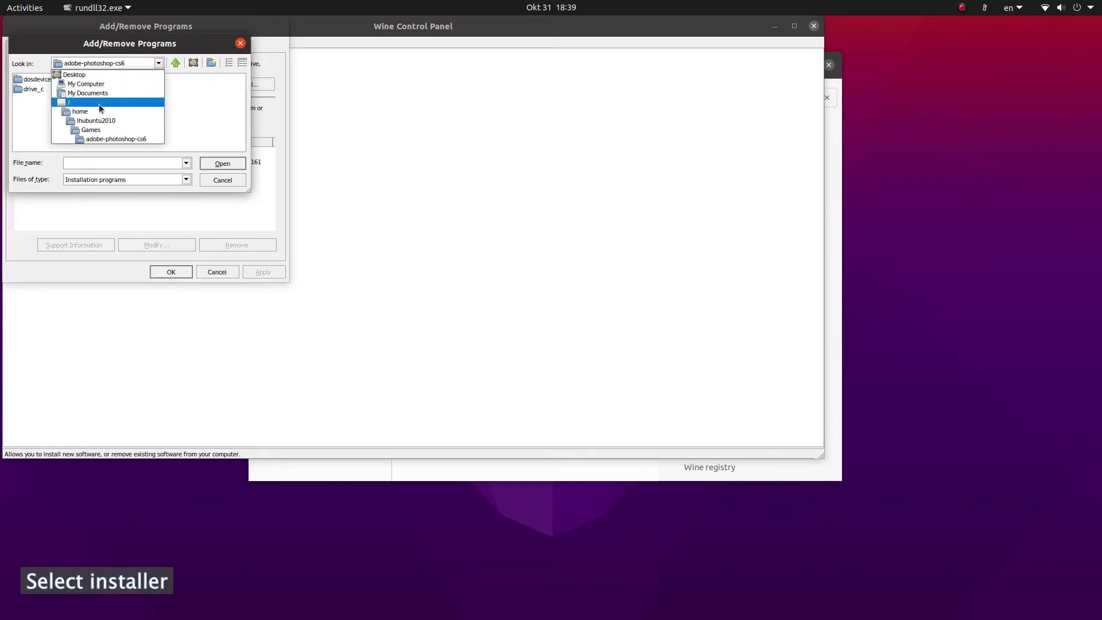
pyautogui.click(117, 111)
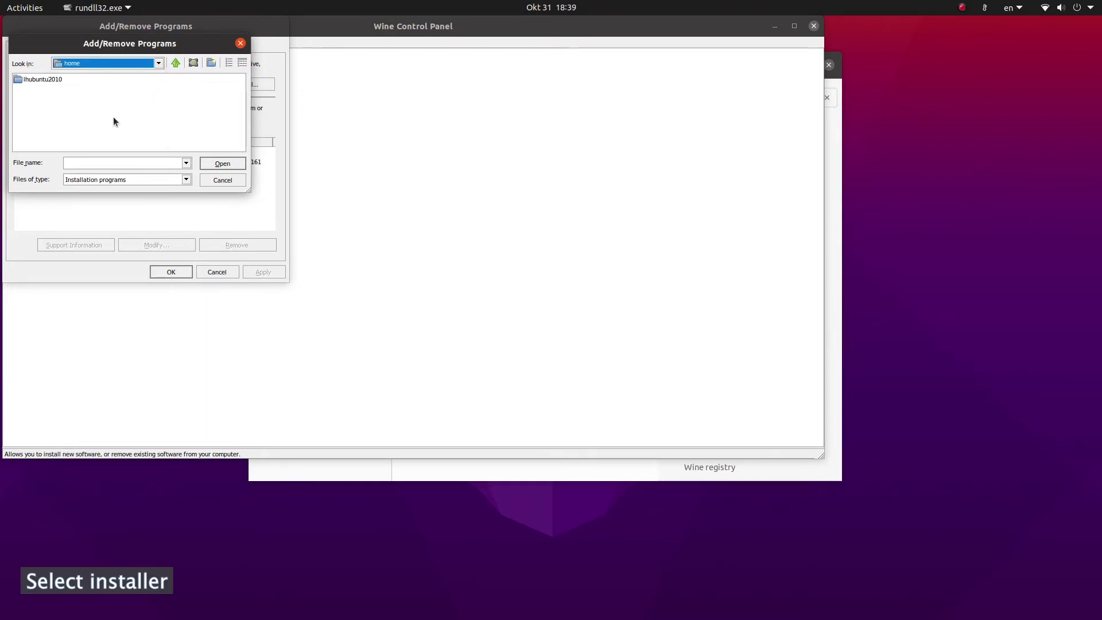
pyautogui.doubleClick(50, 80)
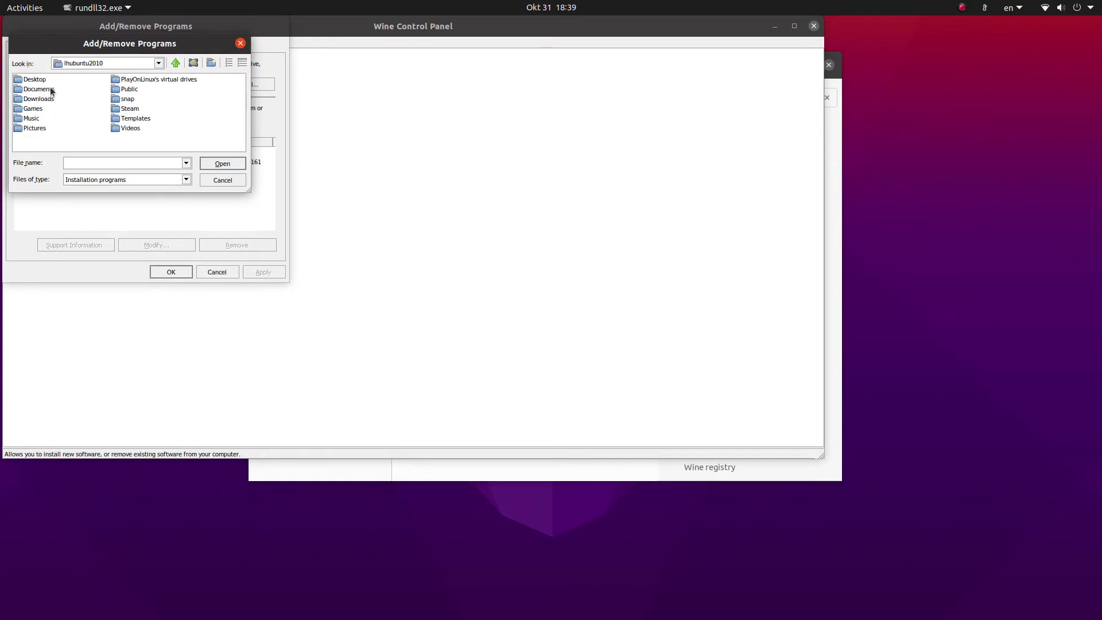
pyautogui.click(44, 100)
pyautogui.doubleClick(47, 100)
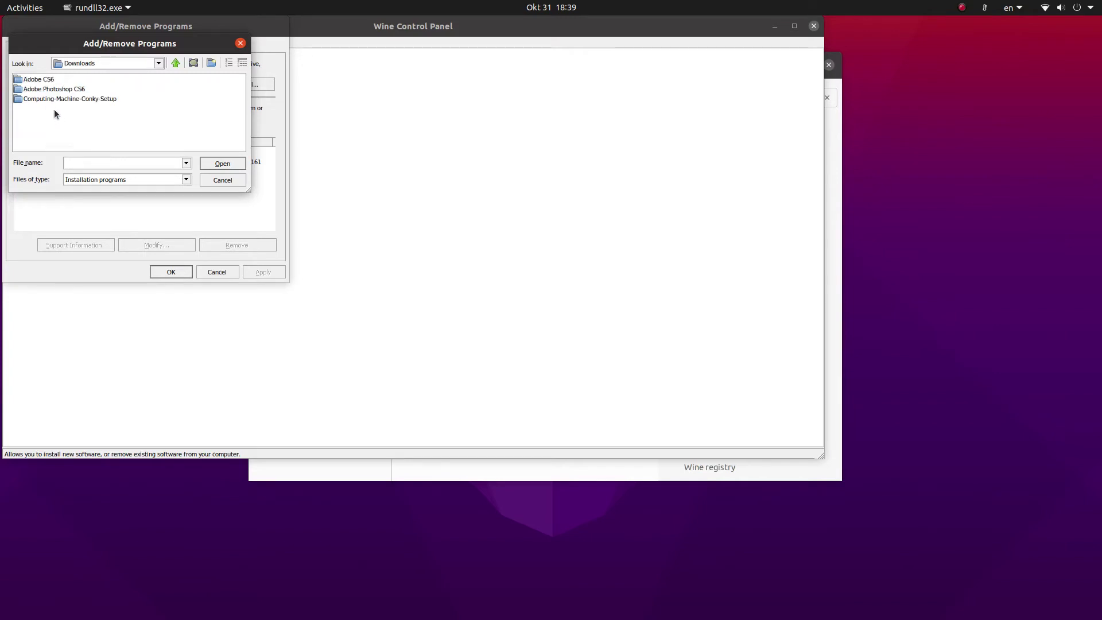
pyautogui.click(35, 82)
pyautogui.doubleClick(36, 82)
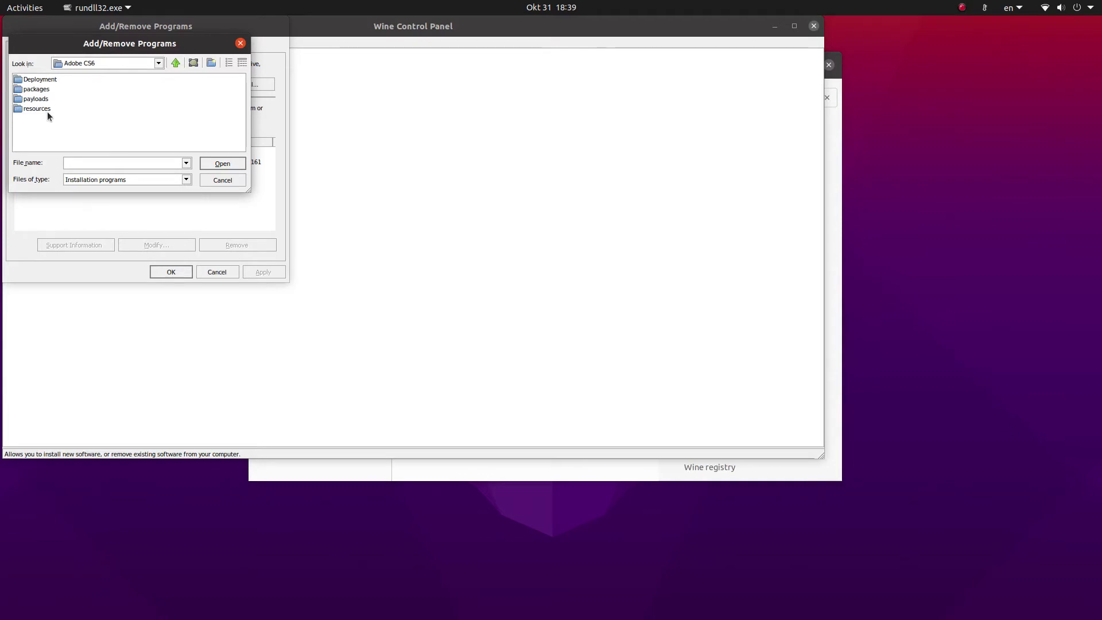
# - Filter files to Programs (*.exe) and run Set-up.exe
pyautogui.click(186, 180)
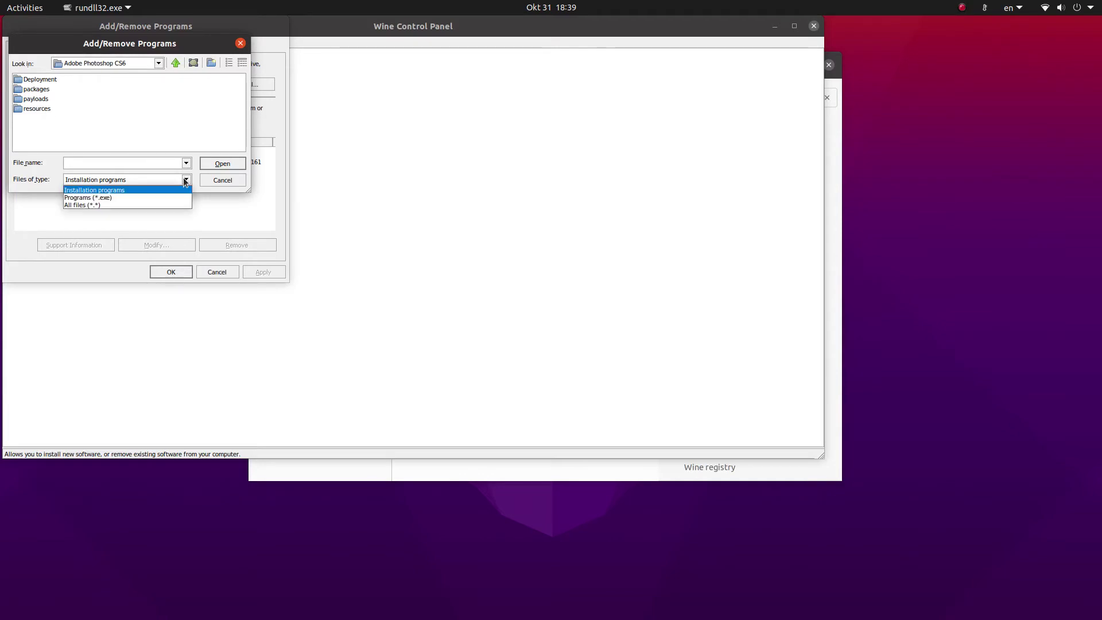
pyautogui.click(103, 198)
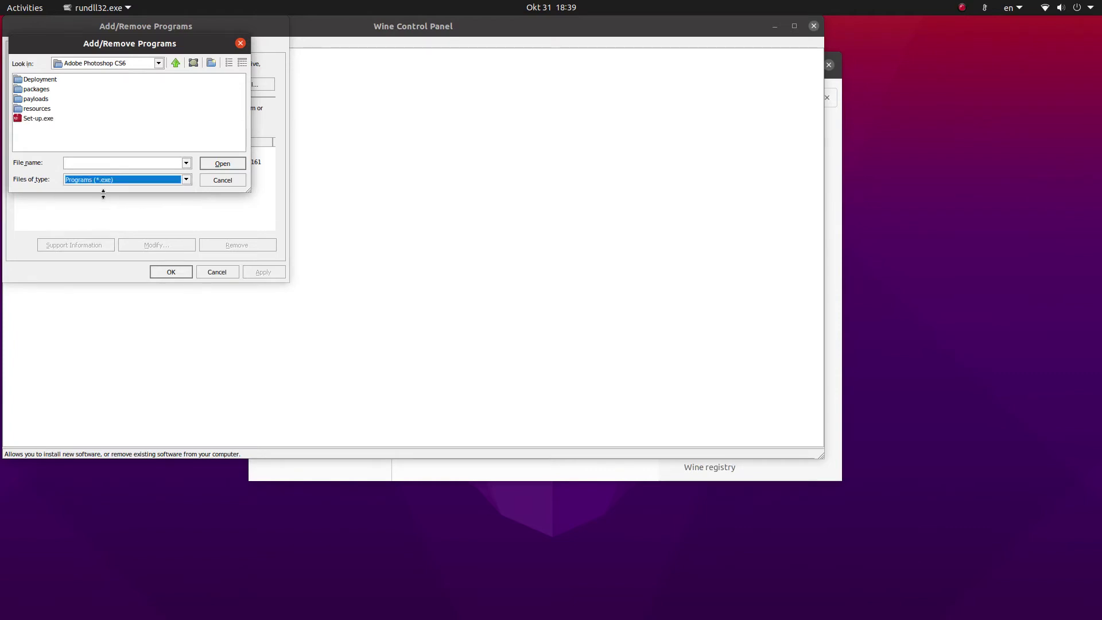
pyautogui.click(42, 119)
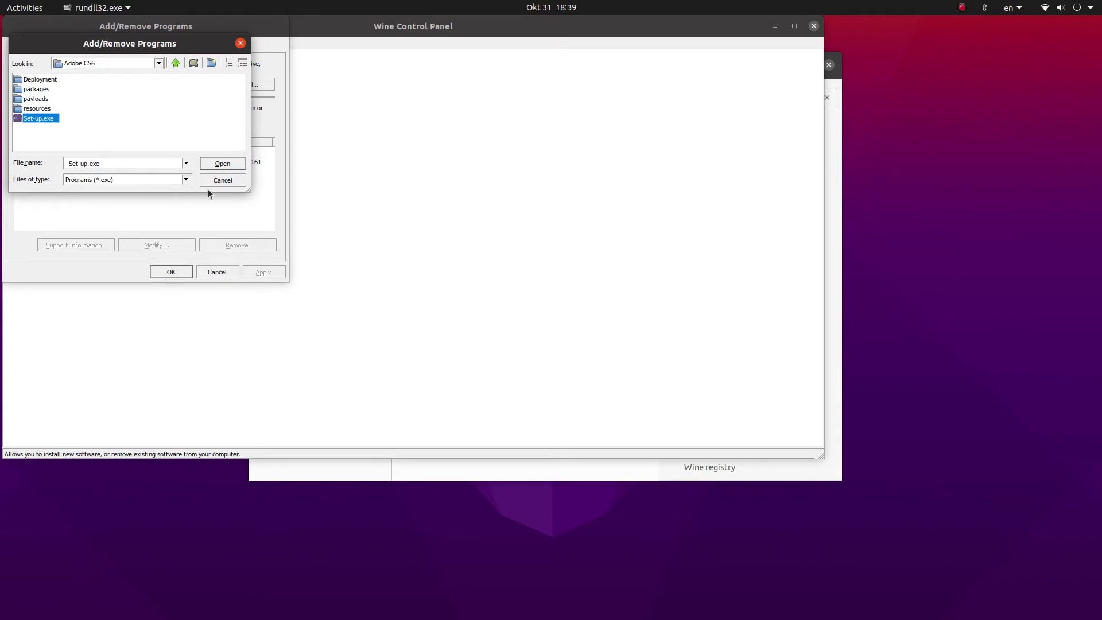
pyautogui.click(221, 164)
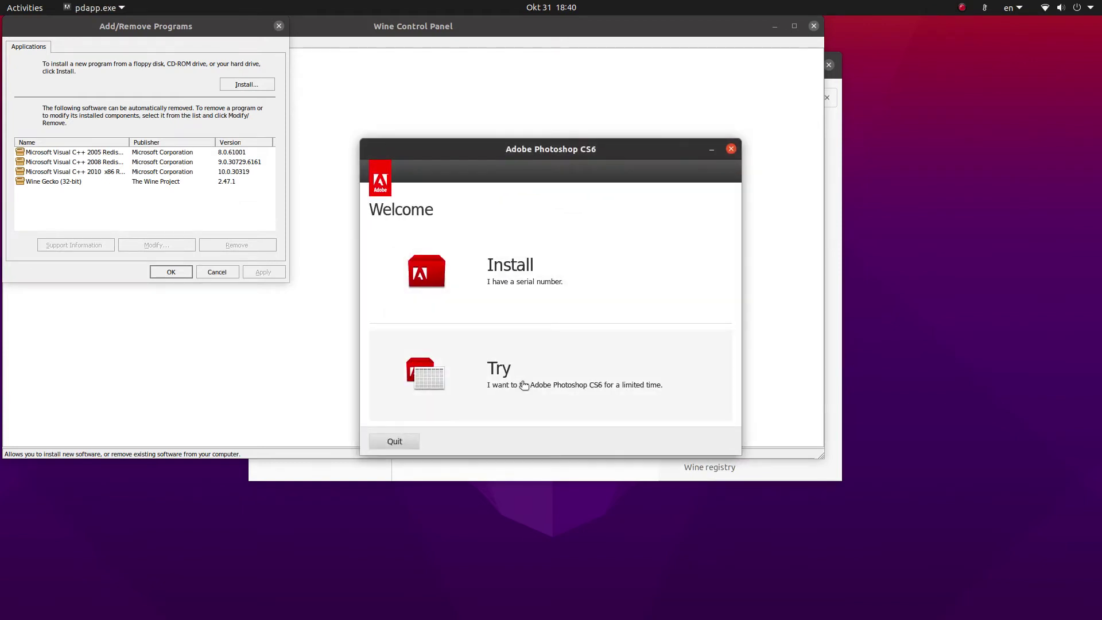
# - Install Photoshop CS6 as a trial without a serial, accept the licence, and close the installer
pyautogui.click(524, 385)
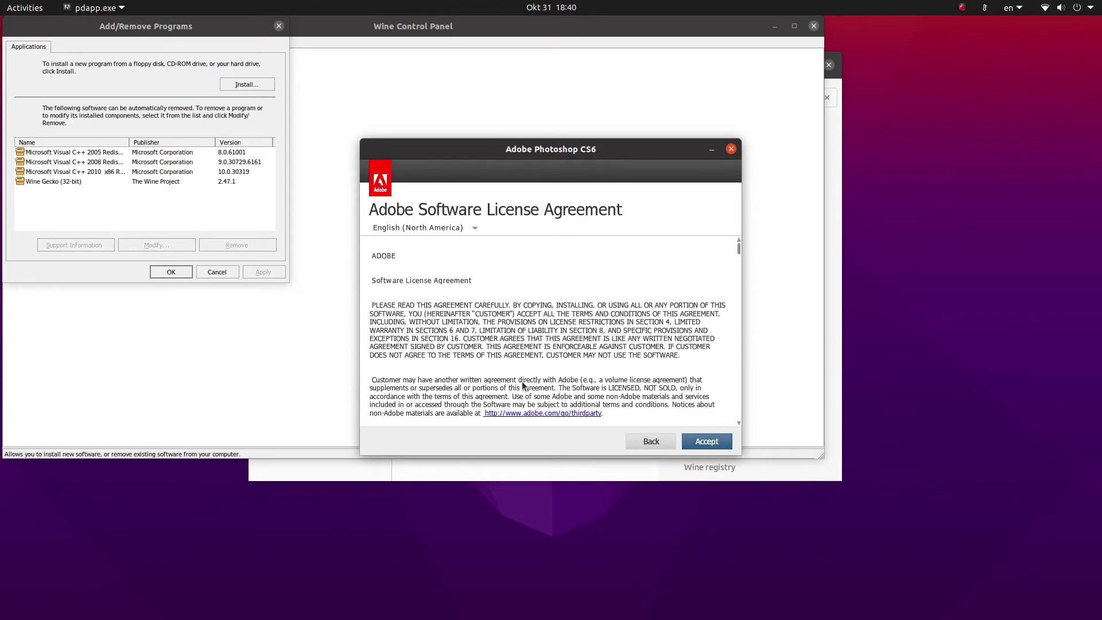
pyautogui.click(694, 443)
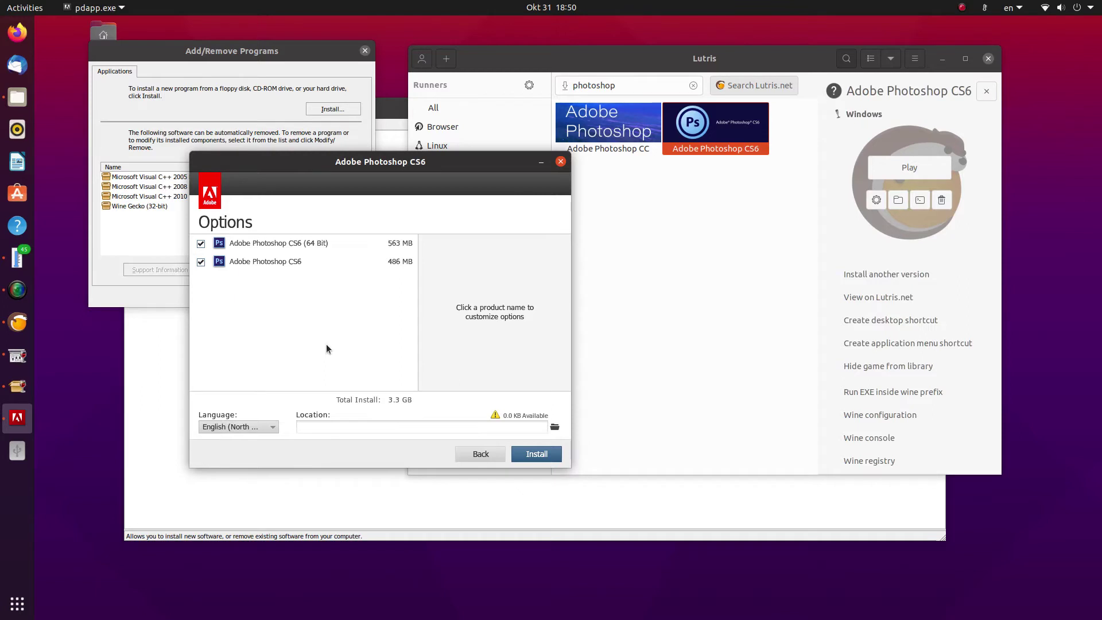
pyautogui.click(523, 455)
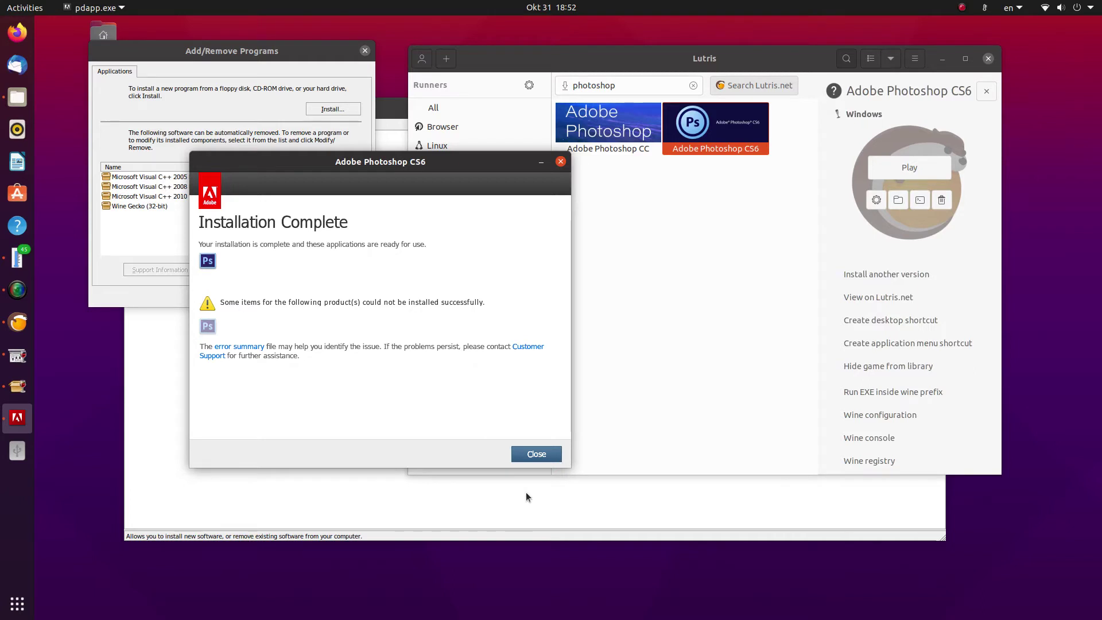
pyautogui.click(522, 453)
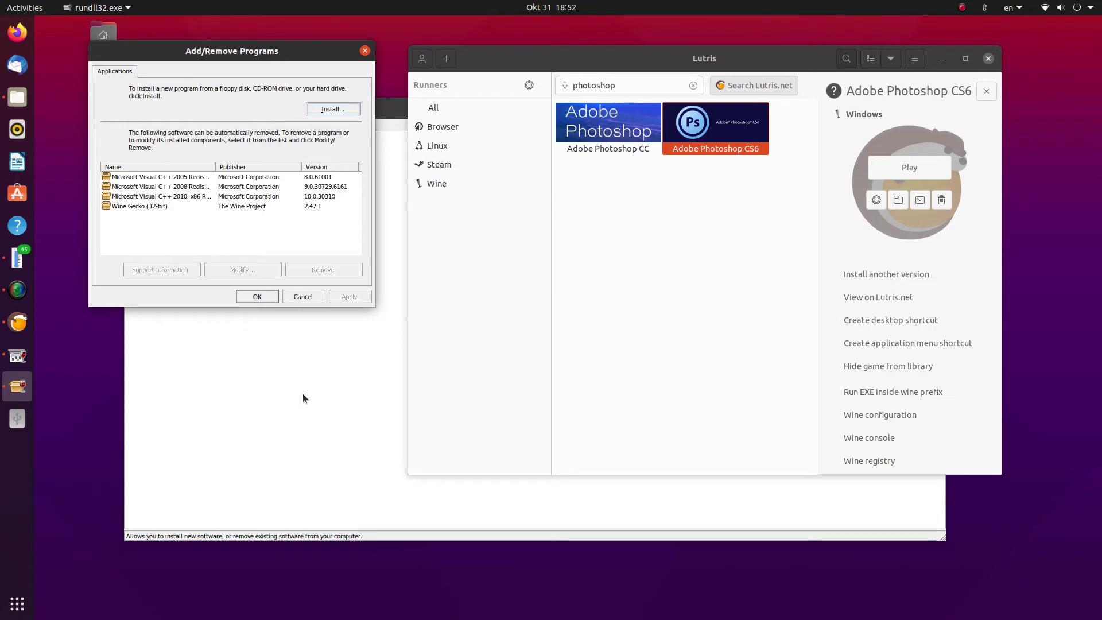
# - Close Add/Remove Programs and Wine Control Panel, then launch Photoshop CS6 and start its 30-day trial
pyautogui.moveTo(313, 42)
pyautogui.mouseDown()
pyautogui.moveTo(320, 95)
pyautogui.moveTo(316, 67)
pyautogui.mouseUp()
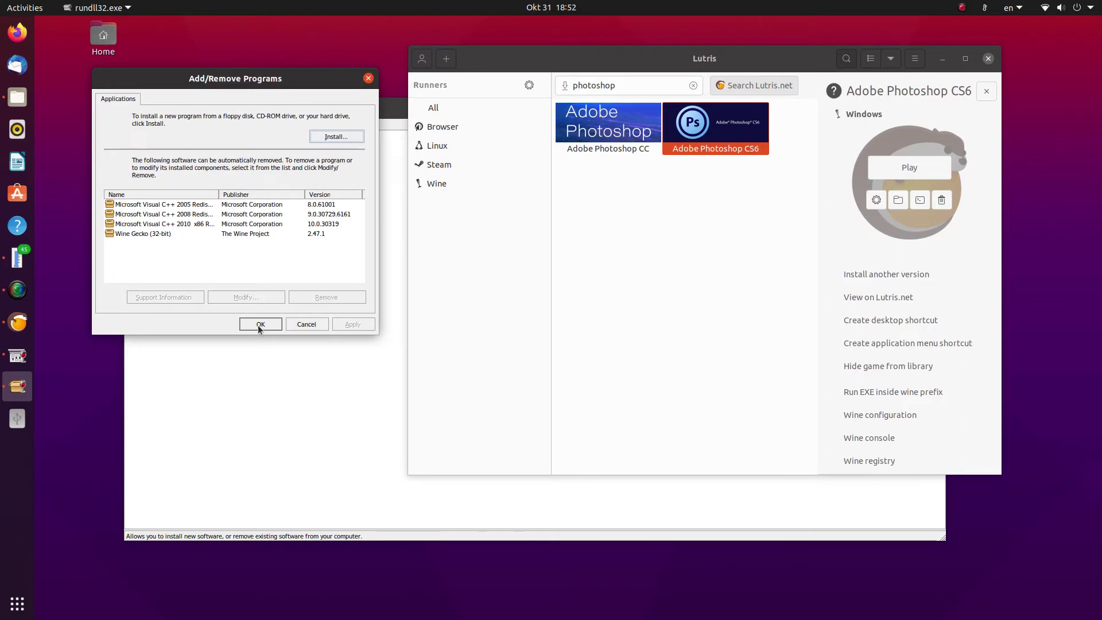
pyautogui.click(260, 325)
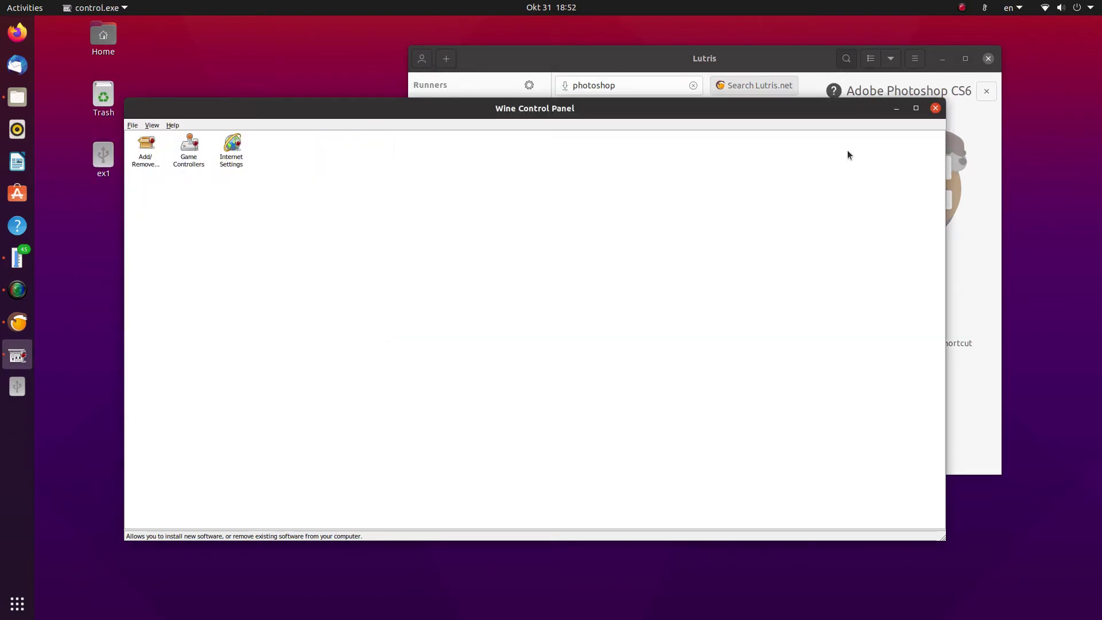
pyautogui.click(936, 109)
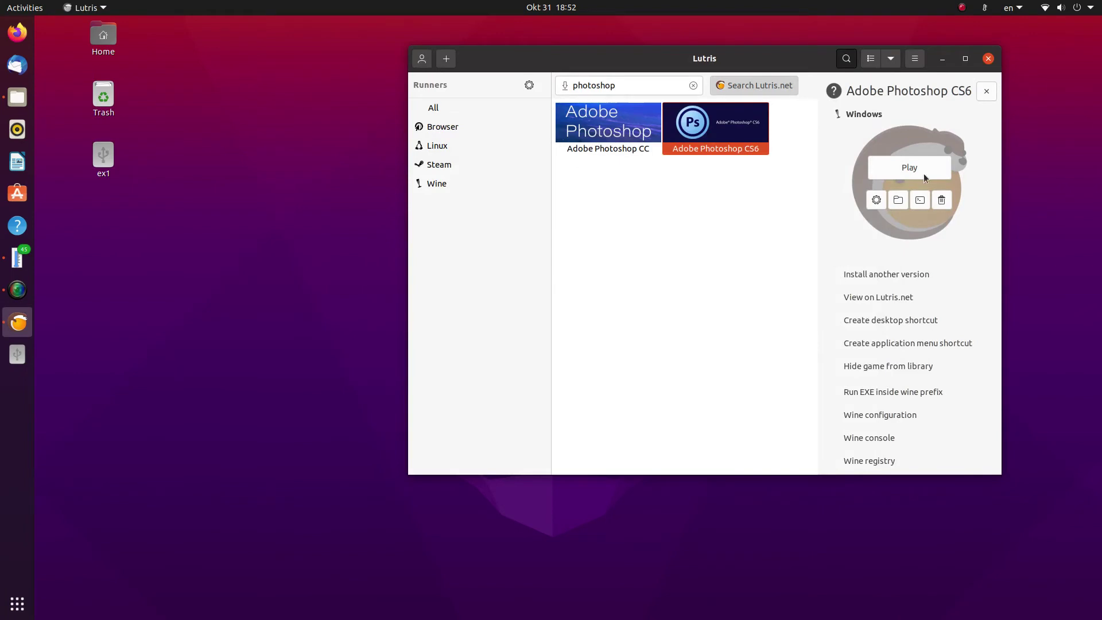
pyautogui.click(882, 171)
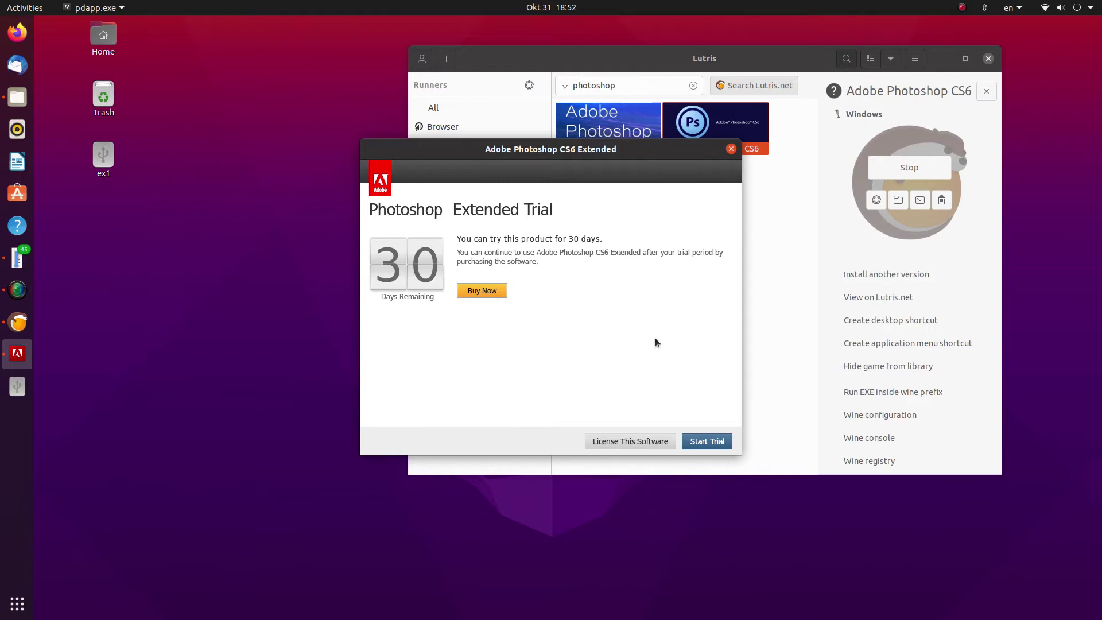
pyautogui.click(706, 442)
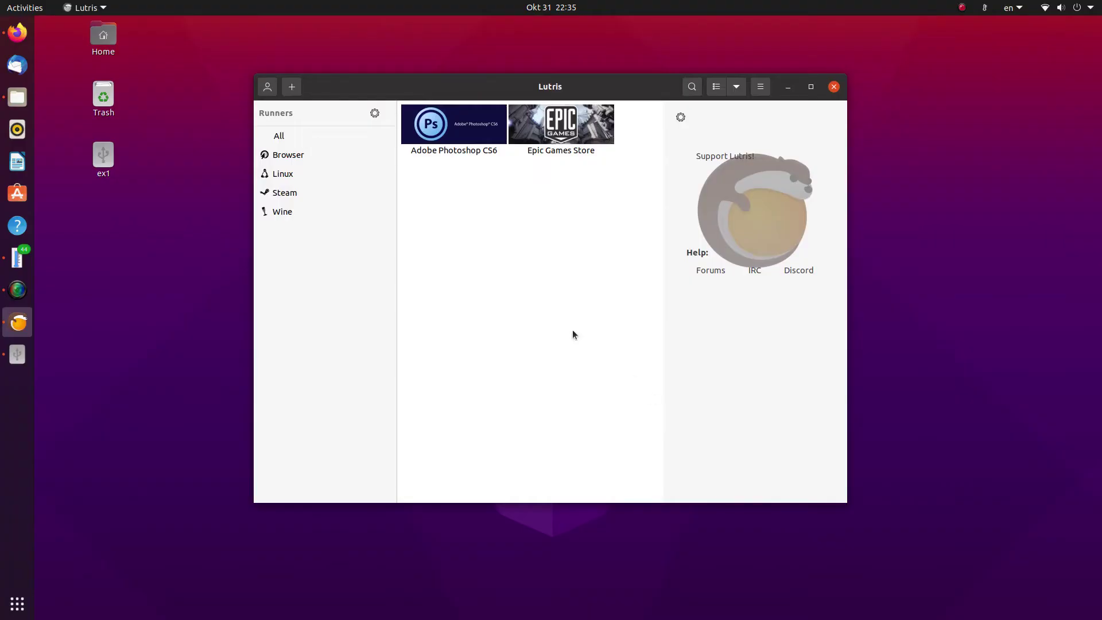
# - Relaunch Adobe Photoshop CS6 from the Lutris library and continue the trial
pyautogui.click(477, 138)
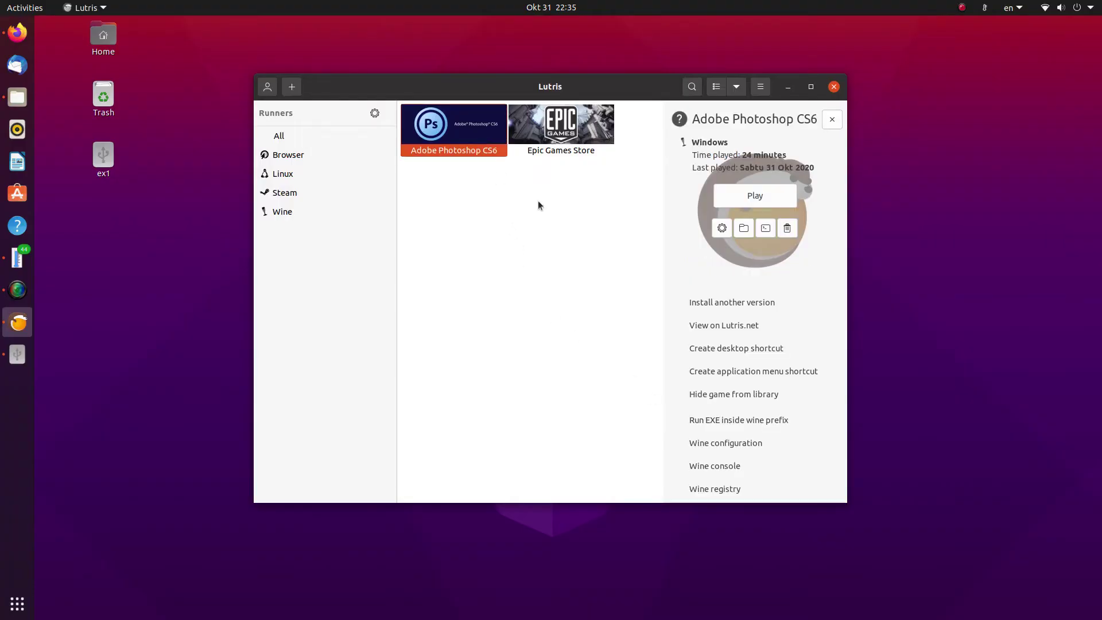
pyautogui.click(742, 195)
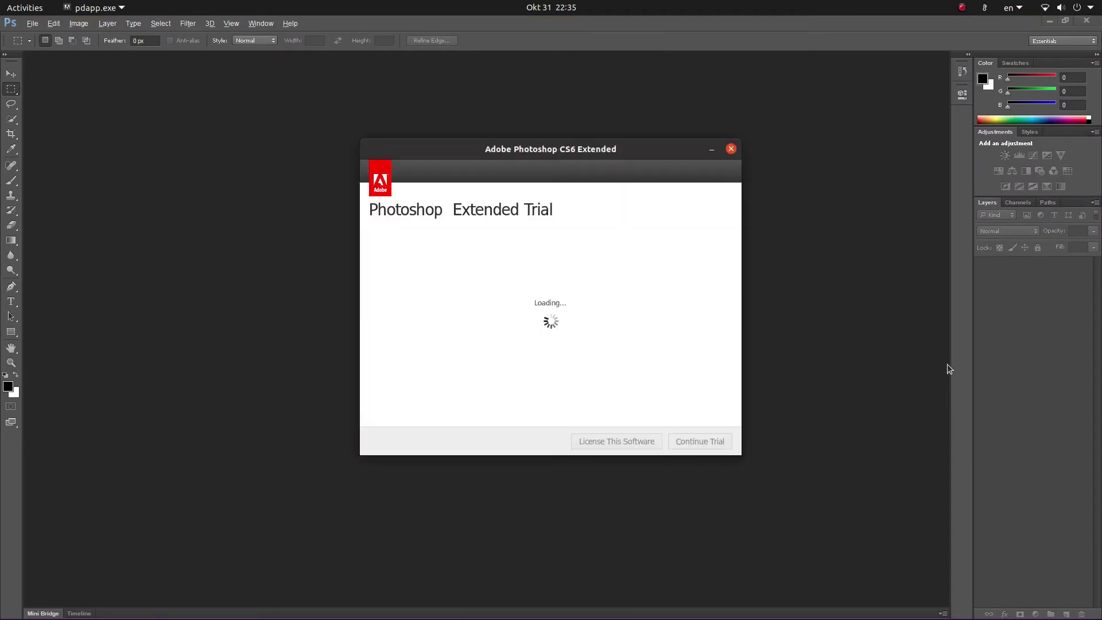
pyautogui.click(699, 442)
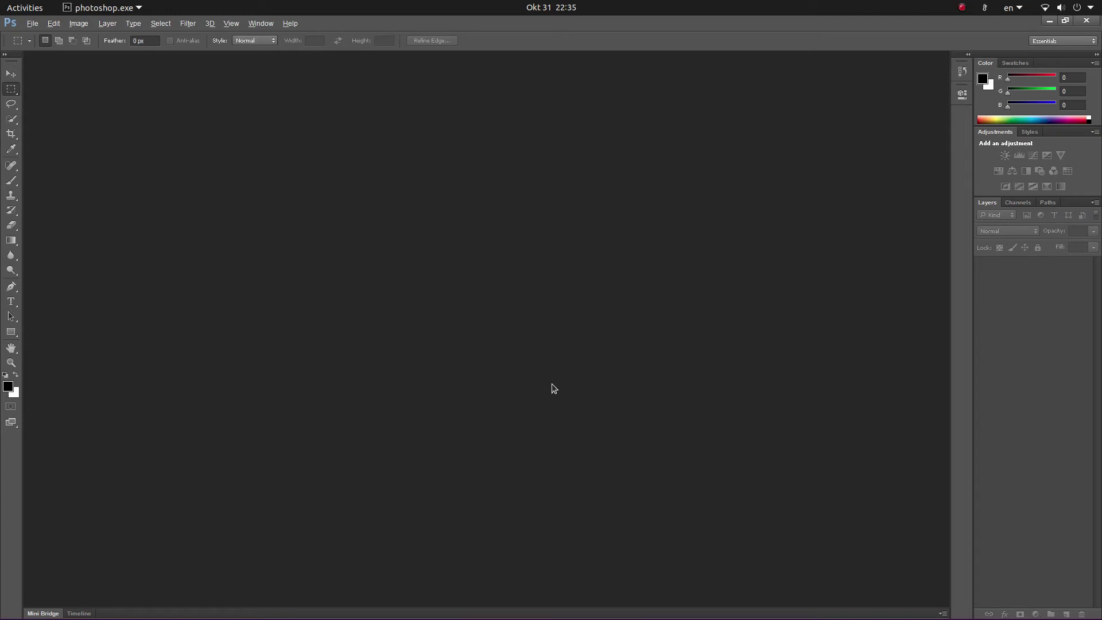
# - Open tree 2.jpg from the photo linux folder on drive E: via File > Open
pyautogui.click(34, 24)
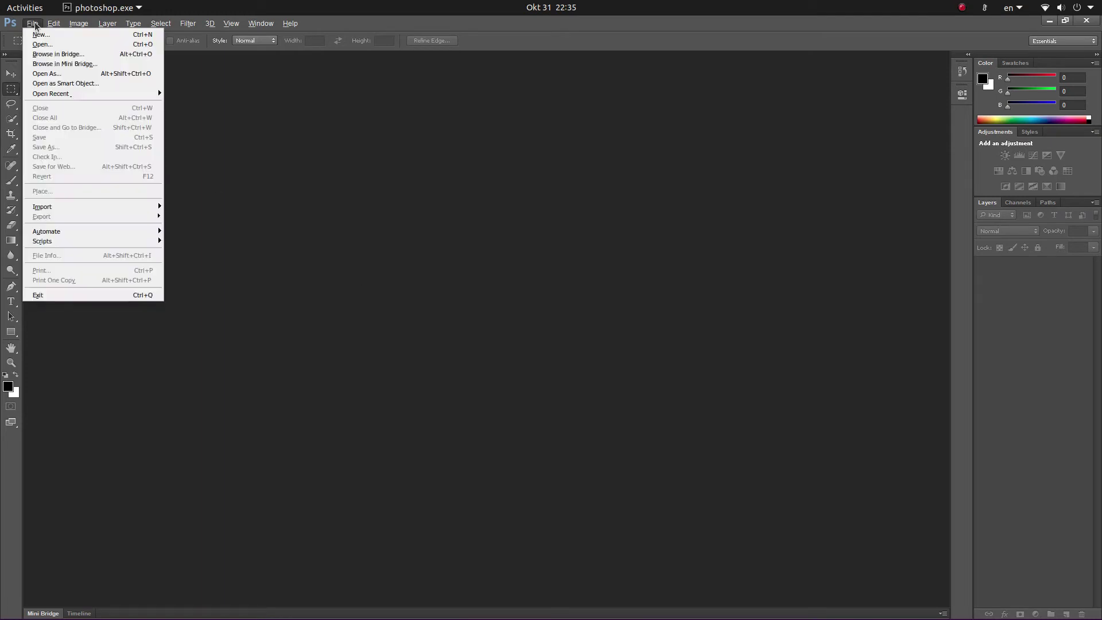
pyautogui.click(41, 44)
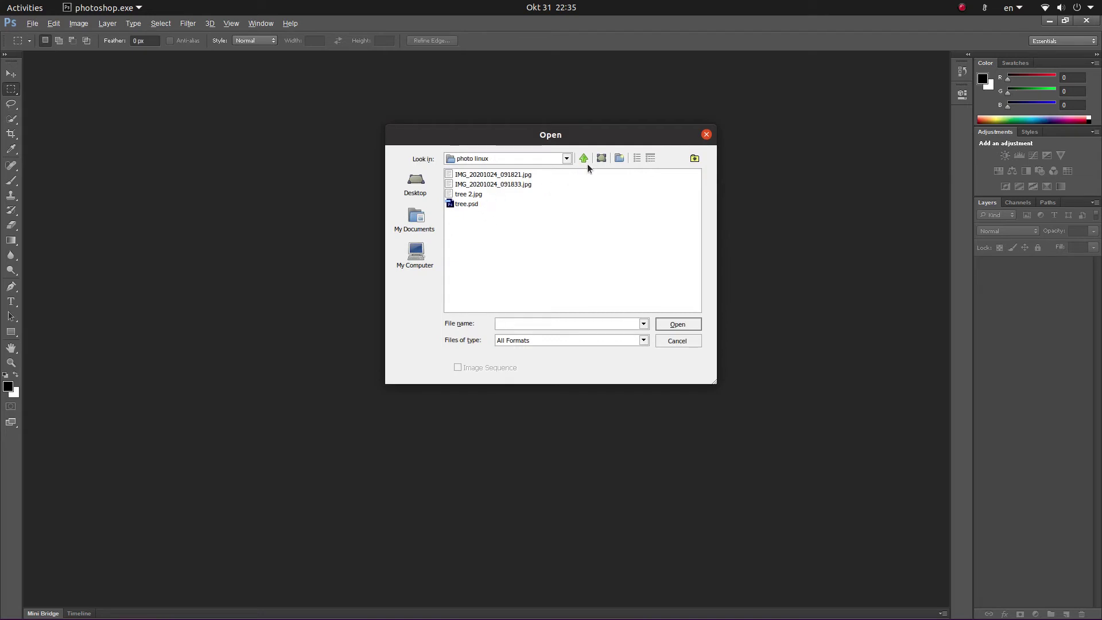
pyautogui.click(567, 160)
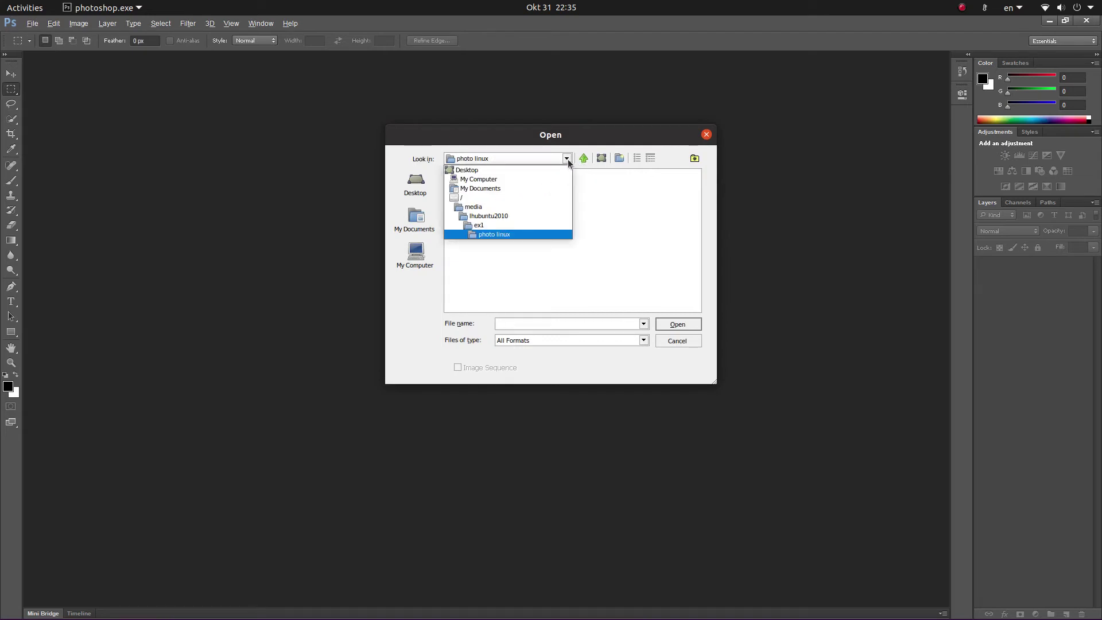
pyautogui.click(512, 180)
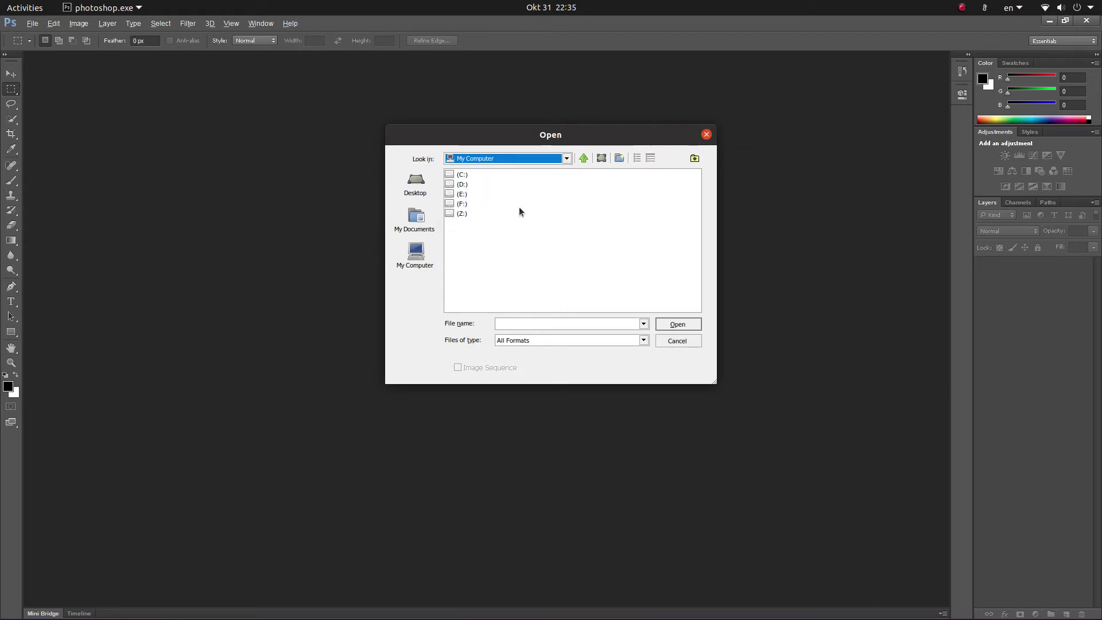
pyautogui.click(463, 195)
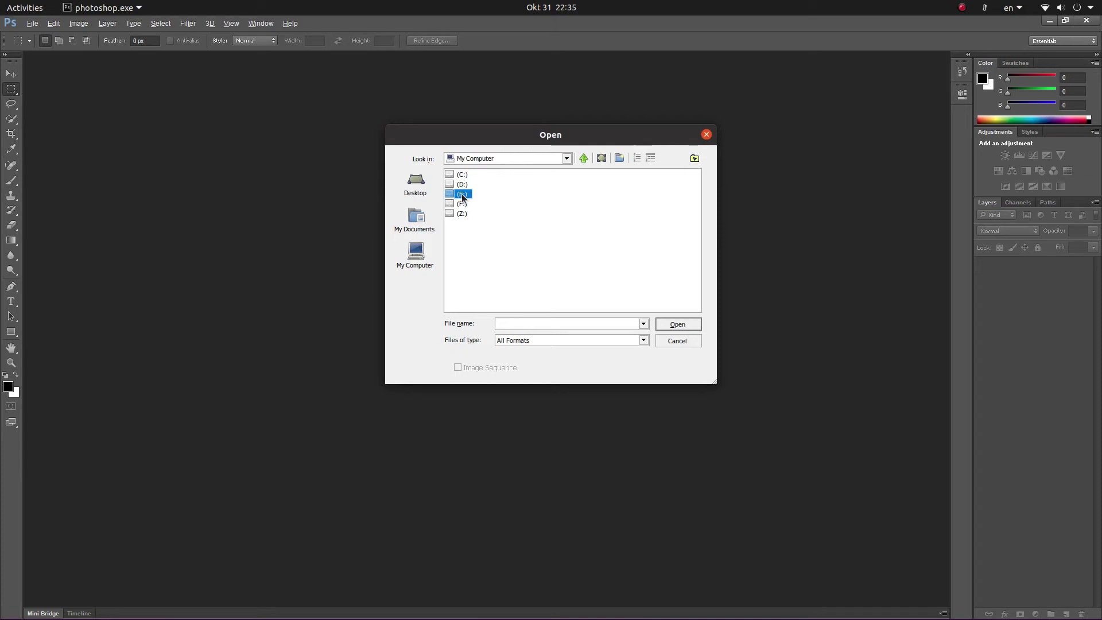
pyautogui.doubleClick(462, 195)
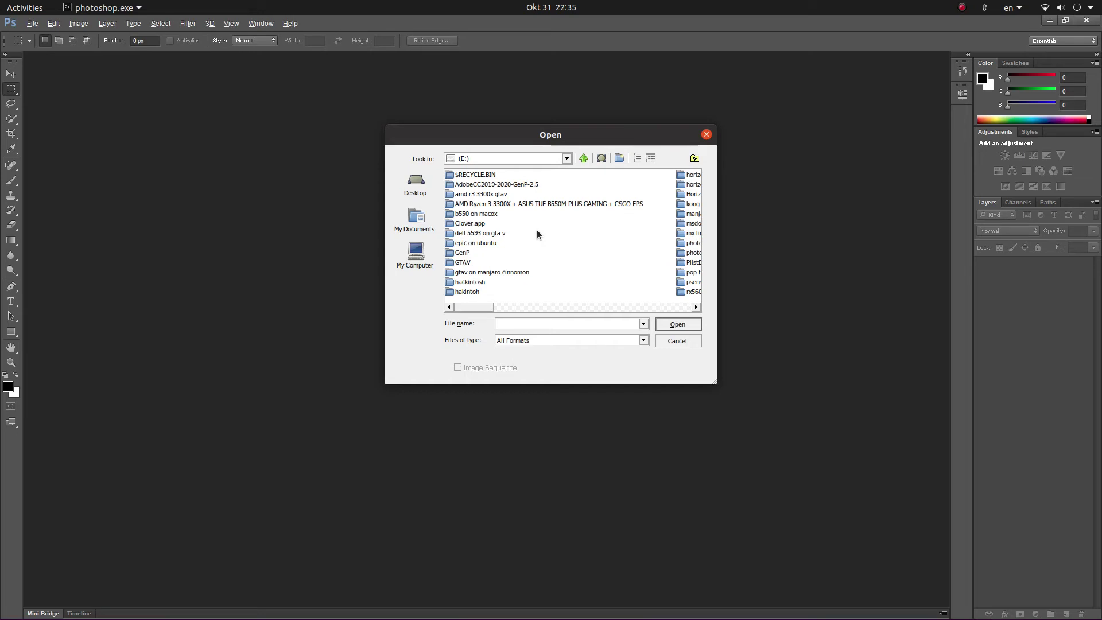
pyautogui.scroll(-1, 534, 233)
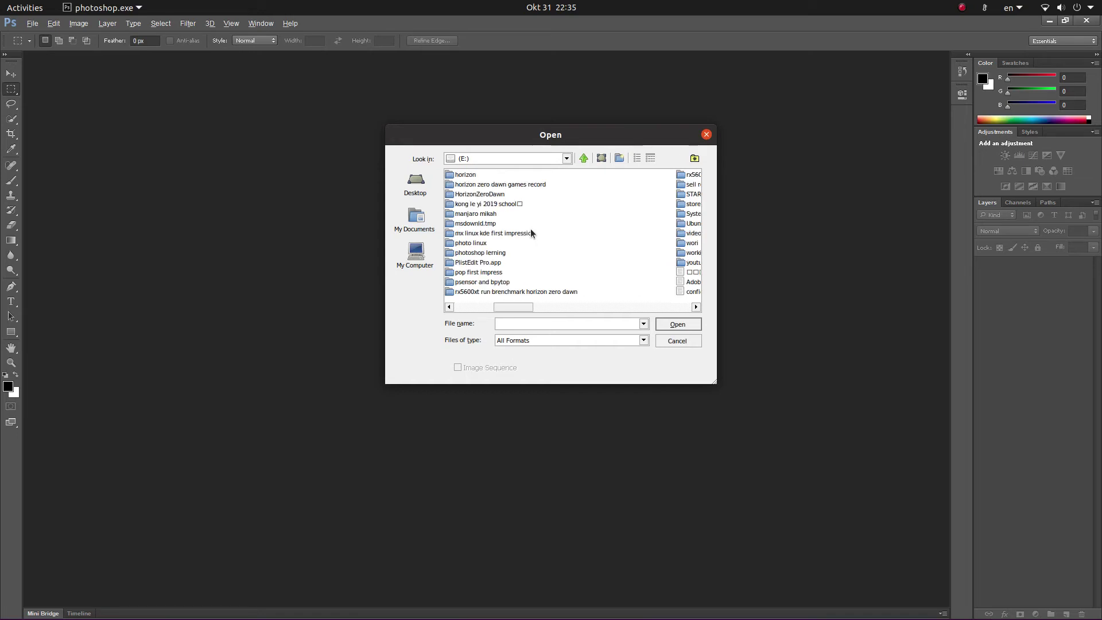
pyautogui.click(475, 246)
pyautogui.click(667, 328)
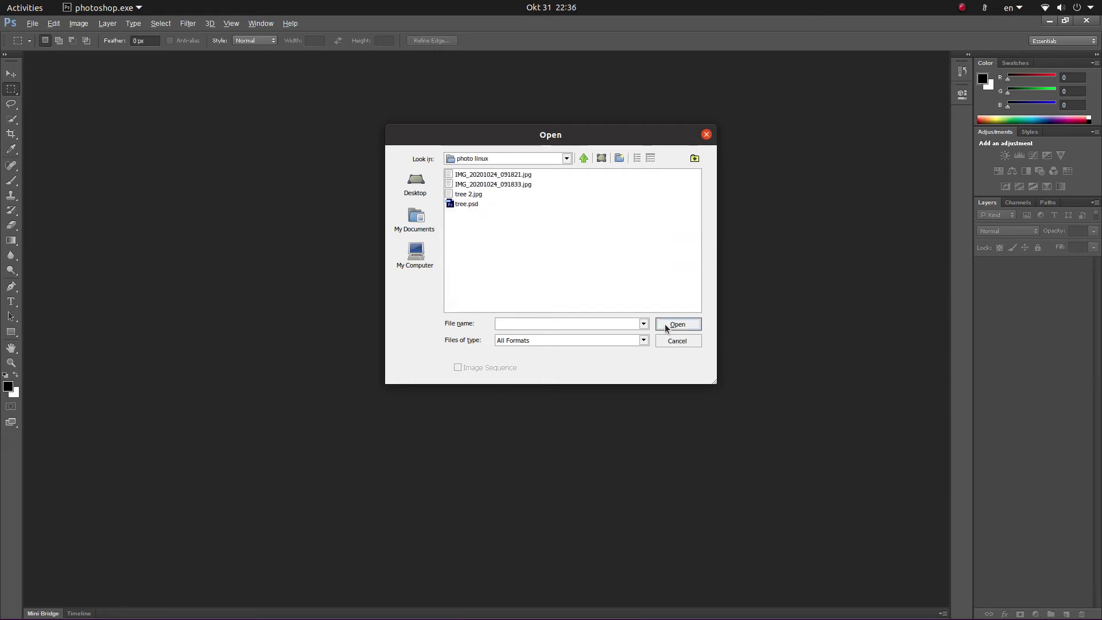
pyautogui.click(470, 196)
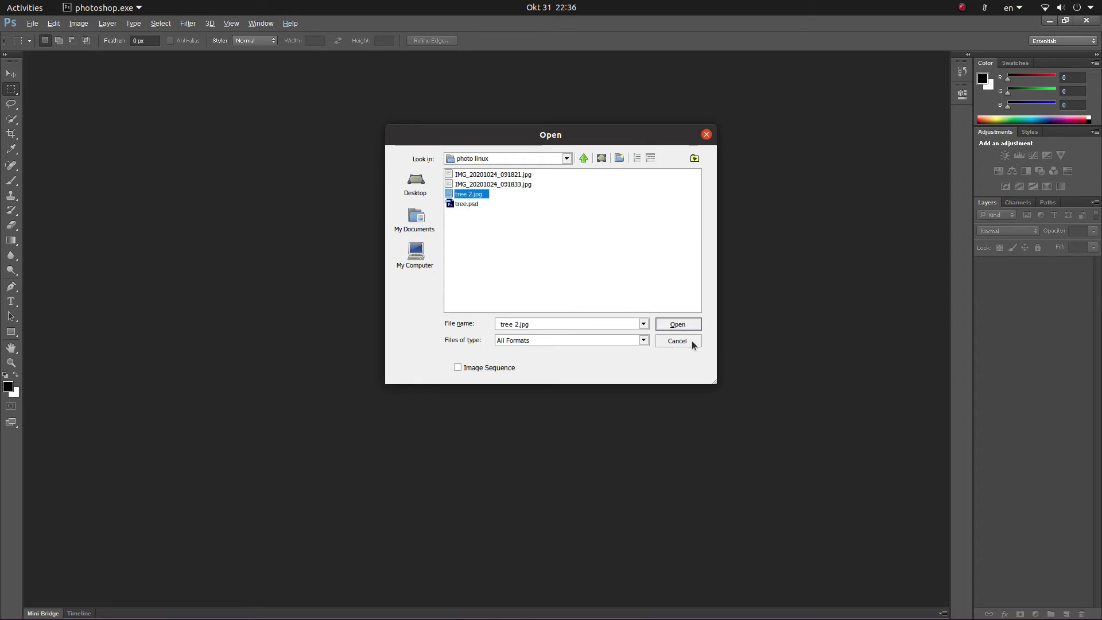
pyautogui.click(677, 325)
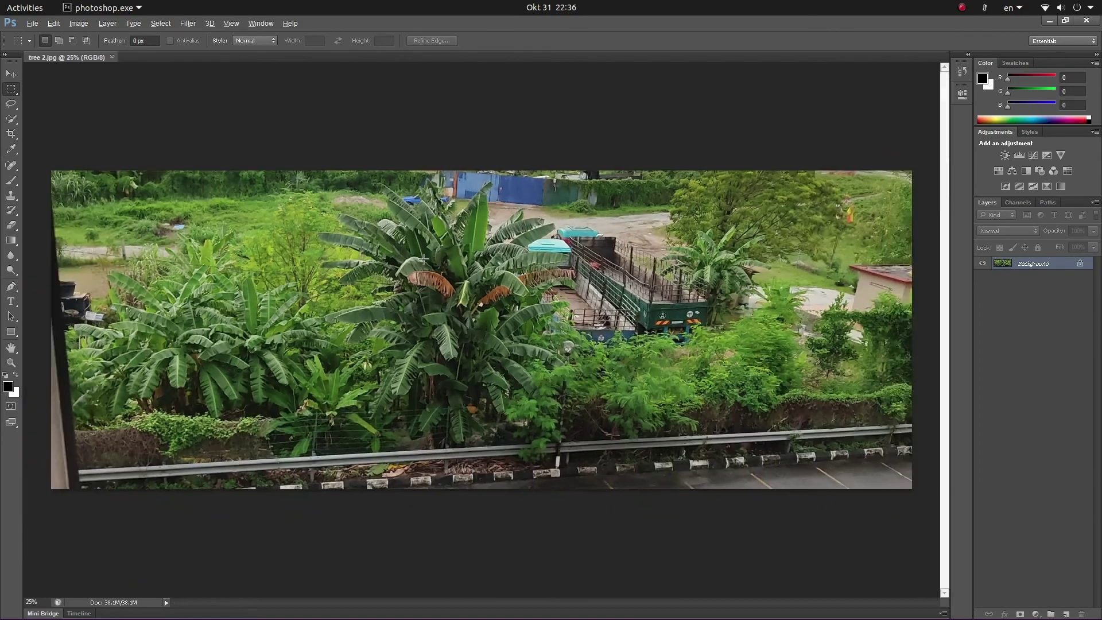
# - Fit the photo on screen, switch to the Magnetic Lasso, and drop the rectangular selection
pyautogui.hotkey('ctrl', '0')
pyautogui.moveTo(317, 185); pyautogui.dragTo(578, 474)
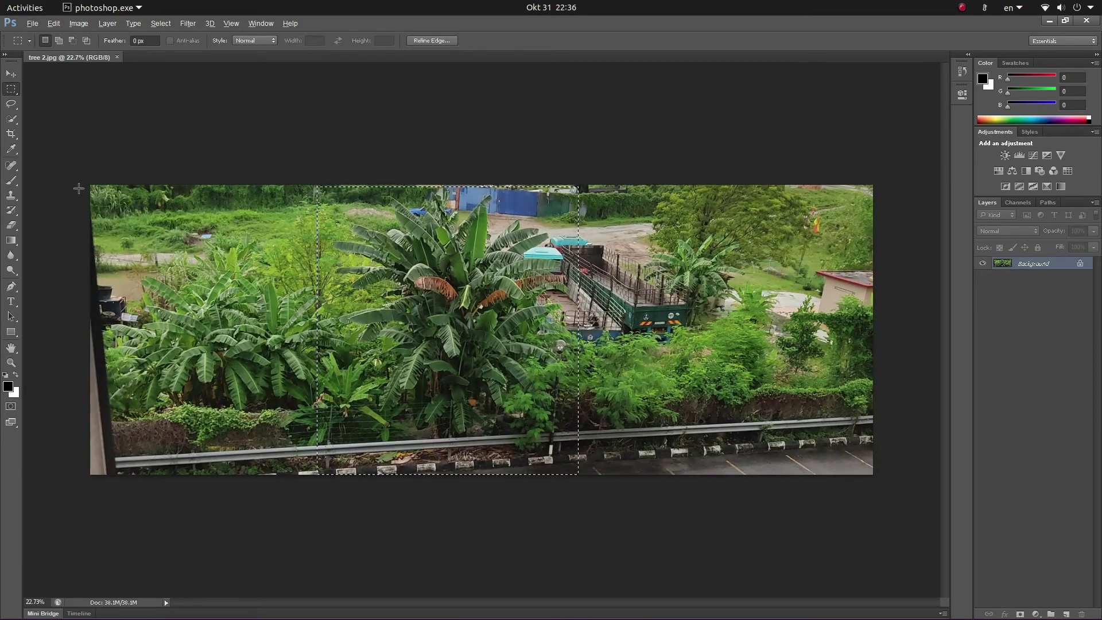
pyautogui.click(10, 104)
pyautogui.click(51, 125)
pyautogui.scroll(5, 406, 392)
pyautogui.scroll(-2, 407, 392)
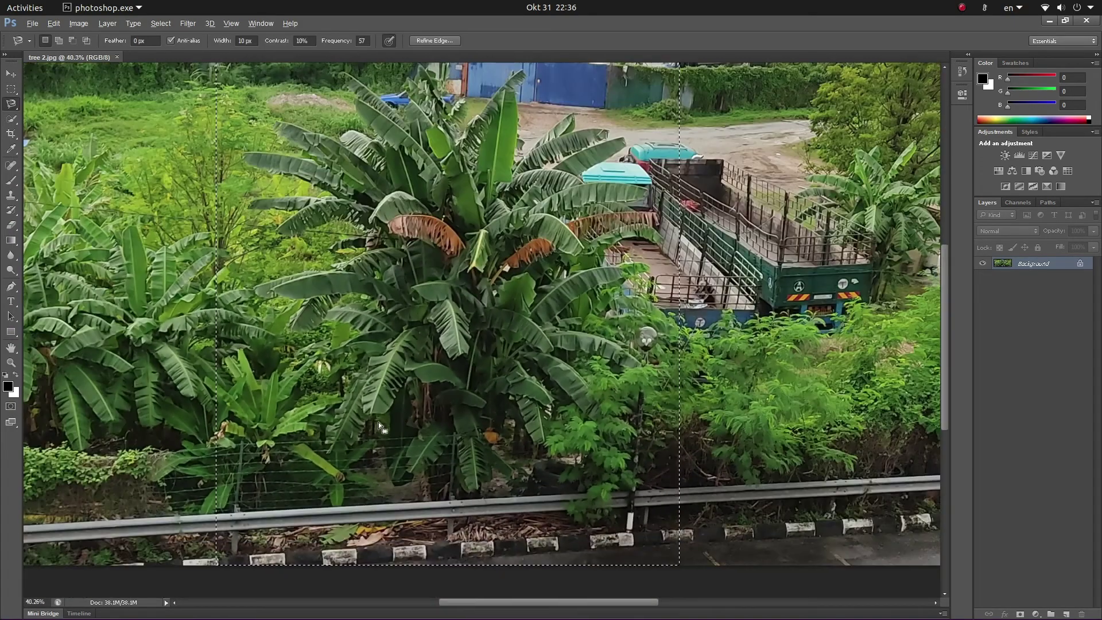
pyautogui.hotkey('ctrl', 'd')
# - Trace the banana plant into a selection and enlarge the beach photo layer beneath it
pyautogui.click(404, 382)
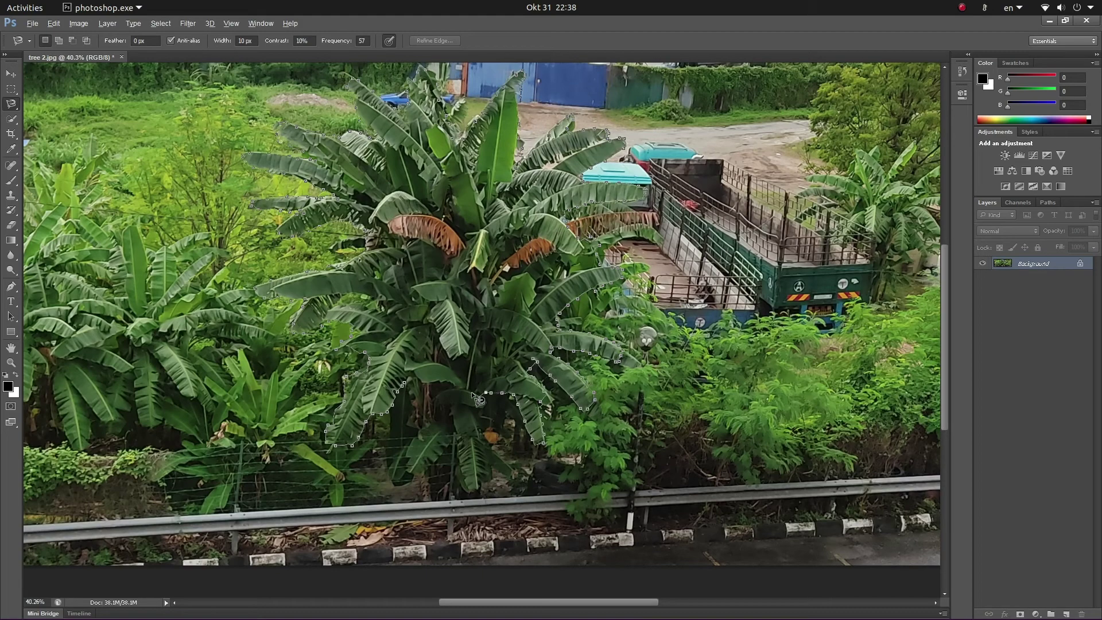
pyautogui.click(405, 380)
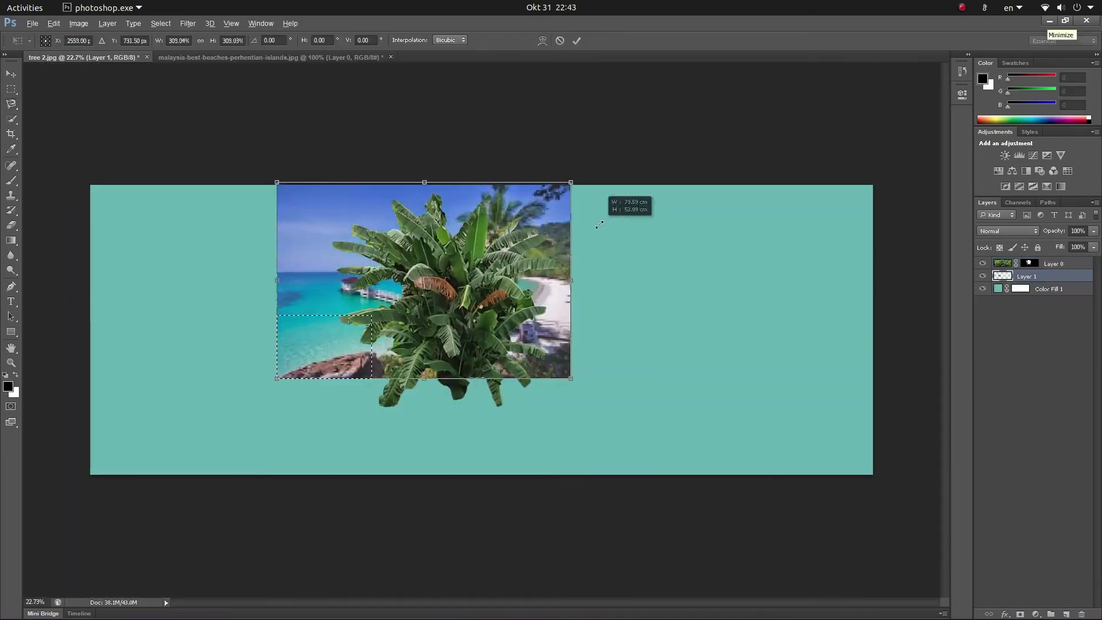
pyautogui.moveTo(570, 378); pyautogui.dragTo(709, 473)
pyautogui.press('Return')
pyautogui.keyDown('ctrl'); pyautogui.click(999, 276); pyautogui.keyUp('ctrl')
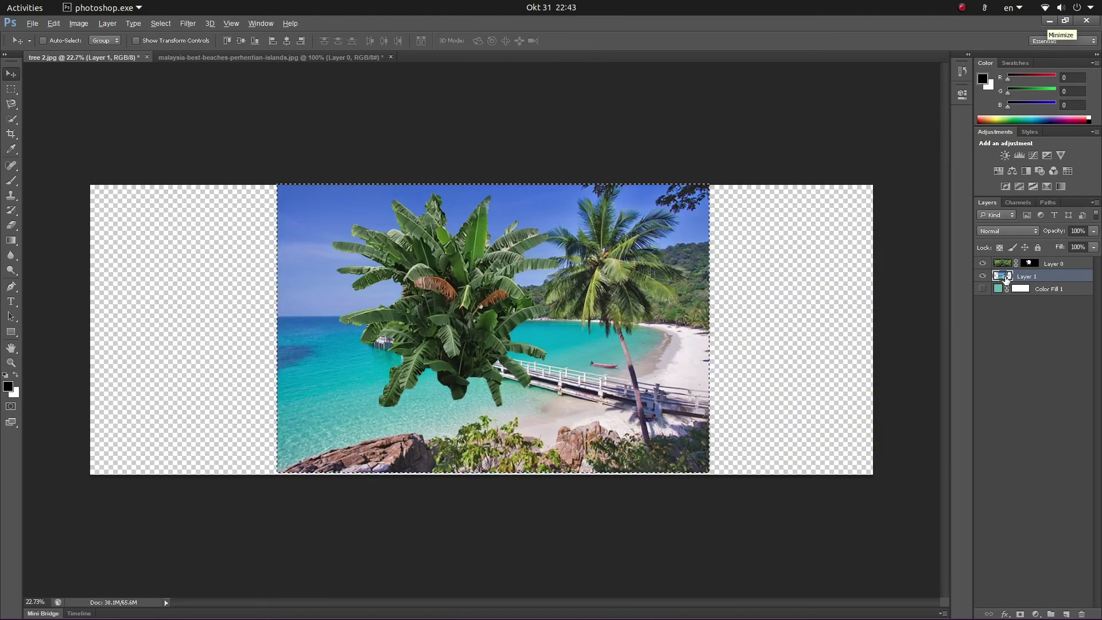
# - Hide Color Fill 1, move the banana plant lower, and nudge the beach photo layer
pyautogui.hotkey('ctrl', 'd')
pyautogui.moveTo(436, 227); pyautogui.dragTo(506, 344)
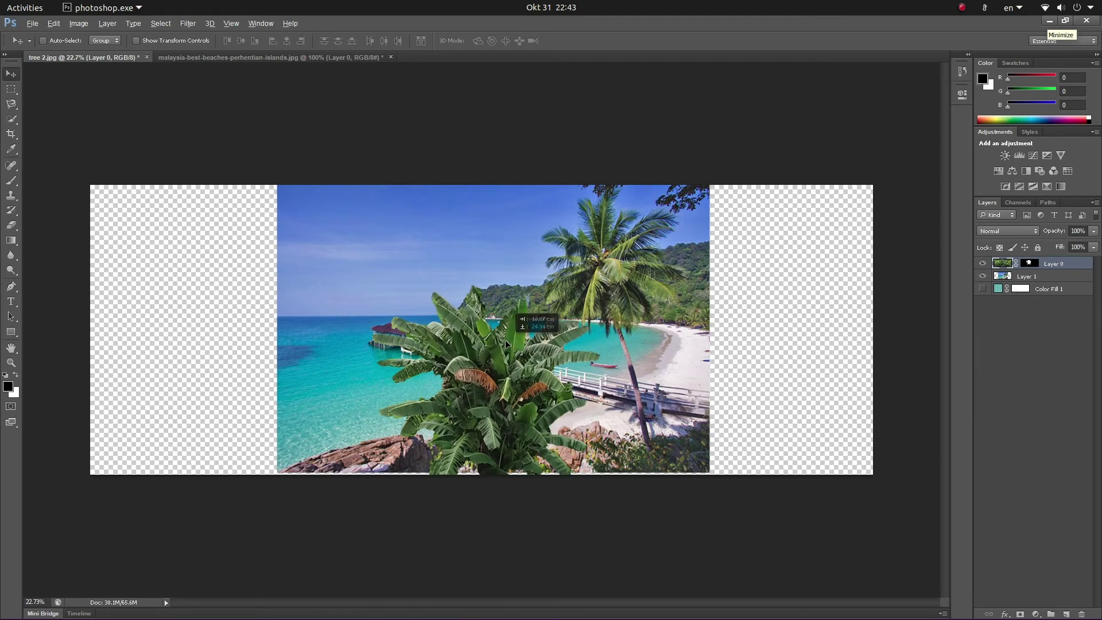
pyautogui.click(1049, 278)
pyautogui.moveTo(688, 436); pyautogui.dragTo(689, 440)
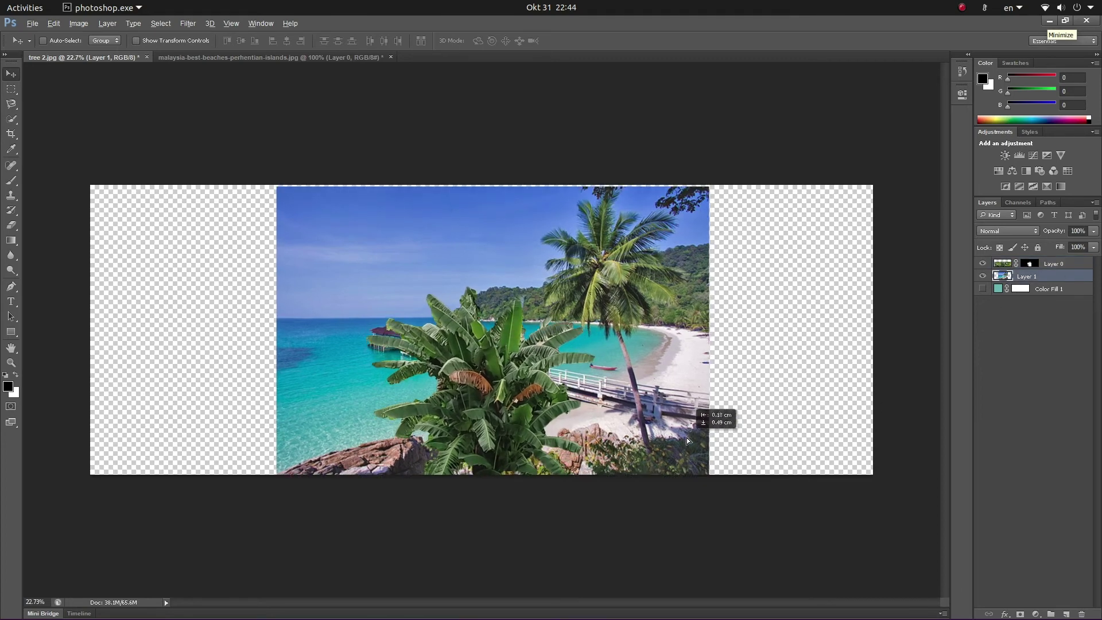
# - Crop the canvas's left and right edges in to the beach photo
pyautogui.click(10, 133)
pyautogui.moveTo(91, 341); pyautogui.dragTo(186, 341)
pyautogui.moveTo(859, 328); pyautogui.dragTo(697, 329)
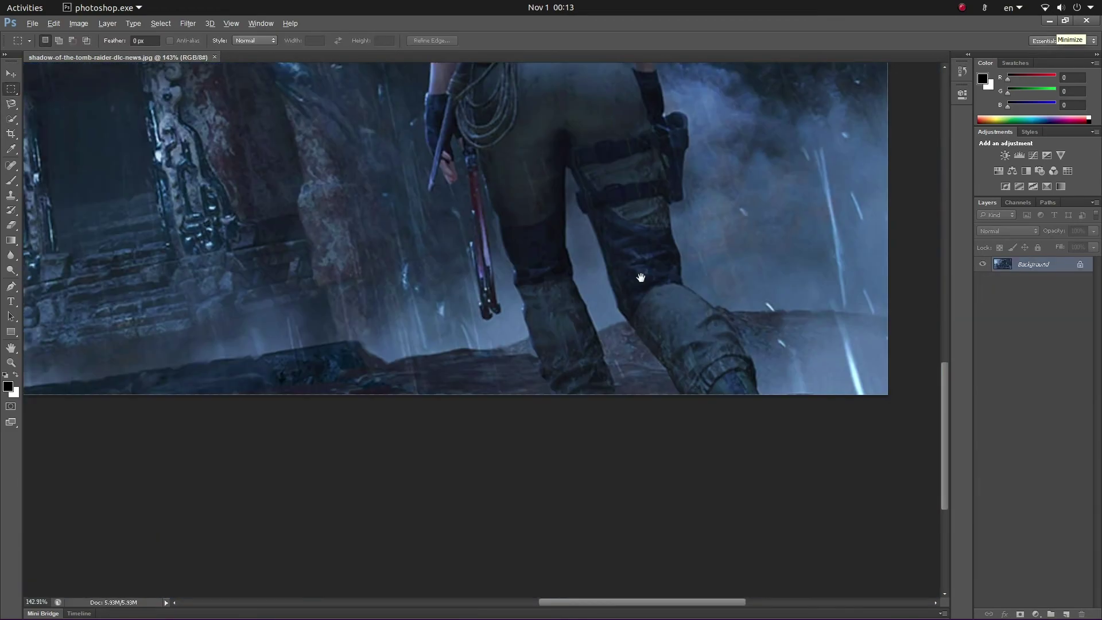
pyautogui.moveTo(641, 278); pyautogui.dragTo(631, 352)
# - Start a pen path up her leg and along the knife blade
pyautogui.press('p')
pyautogui.click(545, 469)
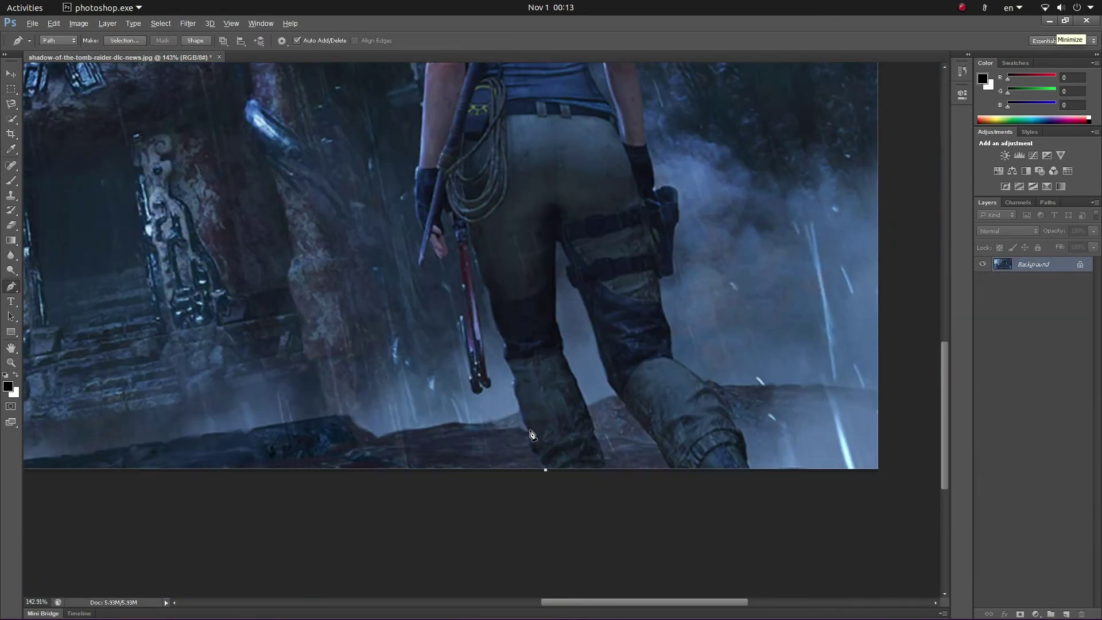
pyautogui.click(527, 423)
pyautogui.moveTo(514, 380); pyautogui.dragTo(512, 393)
pyautogui.click(507, 345)
pyautogui.click(489, 294)
pyautogui.moveTo(468, 232); pyautogui.dragTo(466, 317)
pyautogui.click(486, 377)
pyautogui.moveTo(483, 385); pyautogui.dragTo(472, 399)
pyautogui.scroll(5, 457, 290)
# - Trace the path up the blade and around her hand and wrist
pyautogui.click(469, 294)
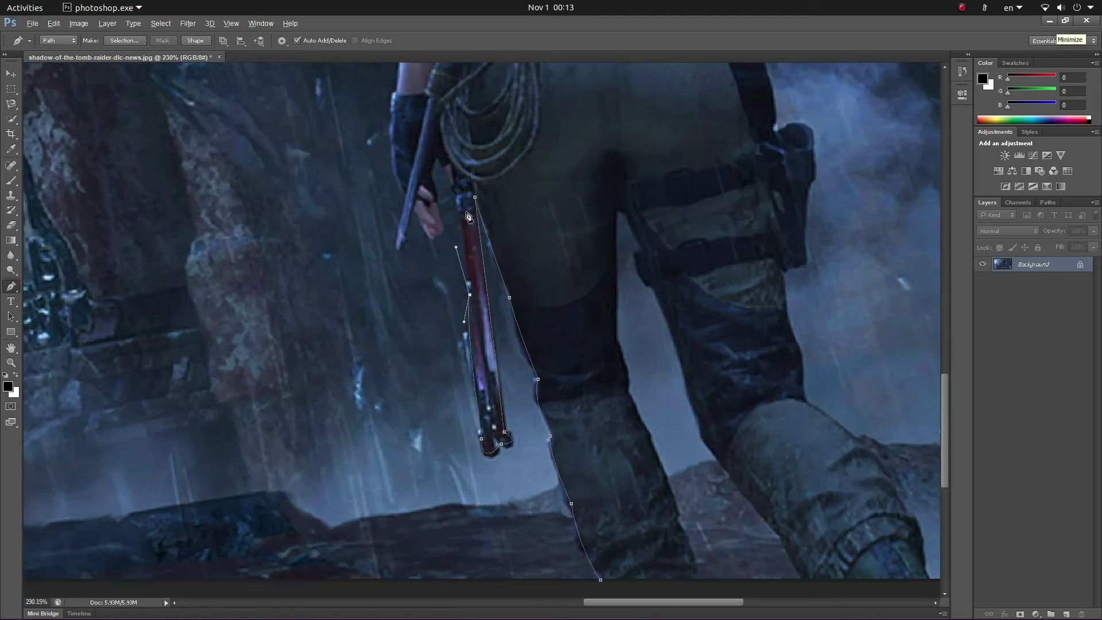
pyautogui.click(454, 190)
pyautogui.moveTo(445, 168); pyautogui.dragTo(442, 154)
pyautogui.click(435, 158)
pyautogui.click(437, 200)
pyautogui.moveTo(437, 233); pyautogui.dragTo(422, 229)
pyautogui.press('super')
pyautogui.press('super')
pyautogui.click(435, 190)
pyautogui.moveTo(411, 208); pyautogui.dragTo(411, 219)
pyautogui.click(401, 249)
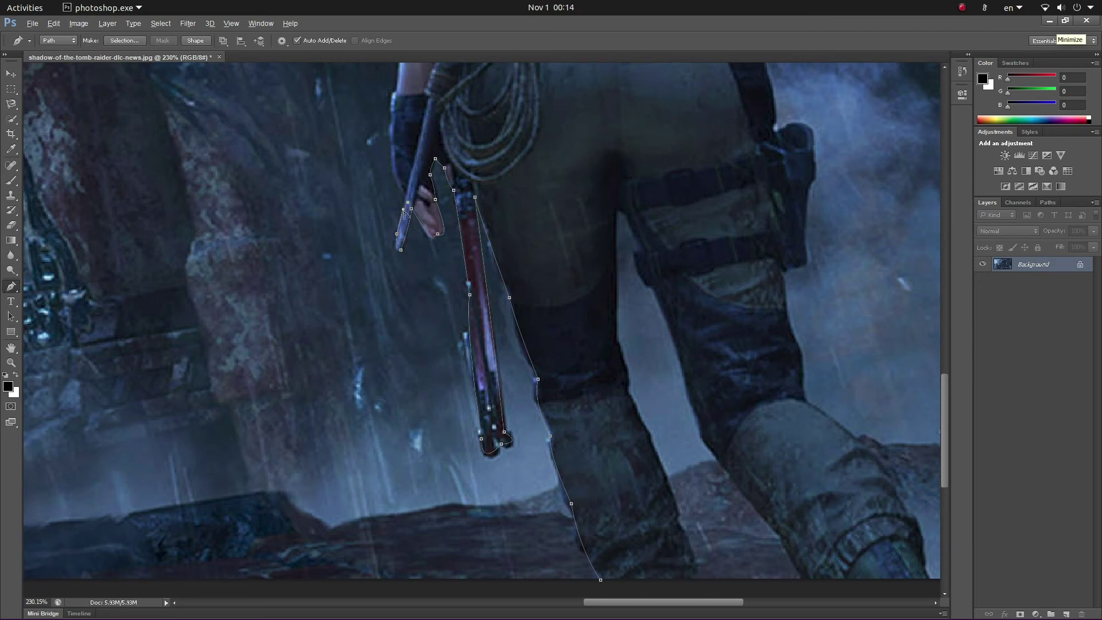
# - Curve the outline up to and along her shoulder
pyautogui.scroll(5, 401, 241)
pyautogui.moveTo(357, 336); pyautogui.dragTo(362, 241)
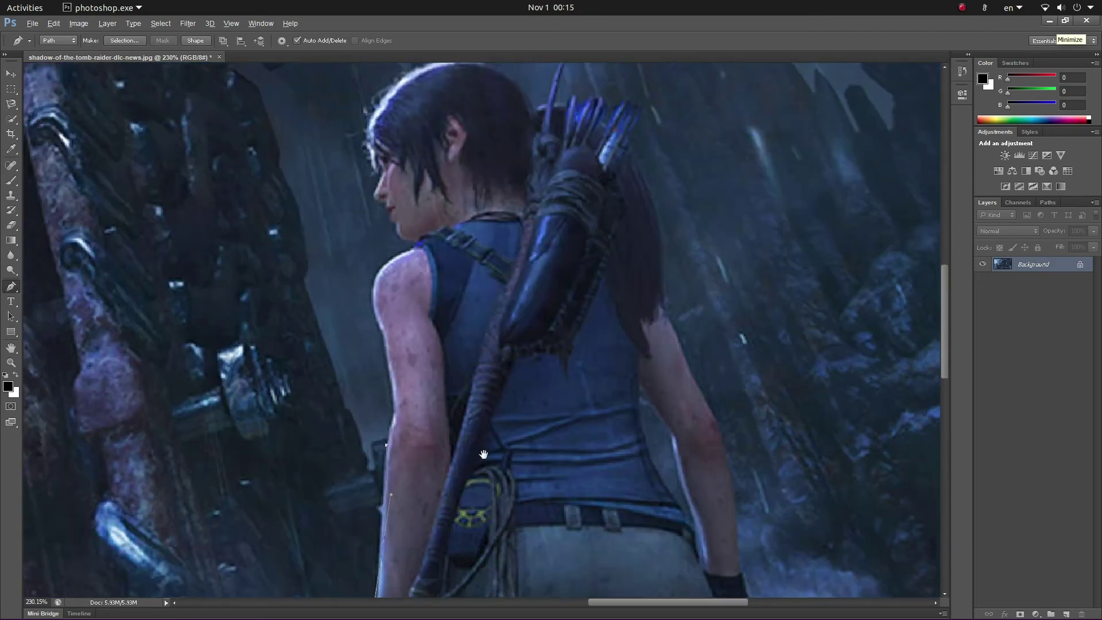
pyautogui.scroll(5, 406, 373)
pyautogui.moveTo(419, 259); pyautogui.dragTo(351, 244)
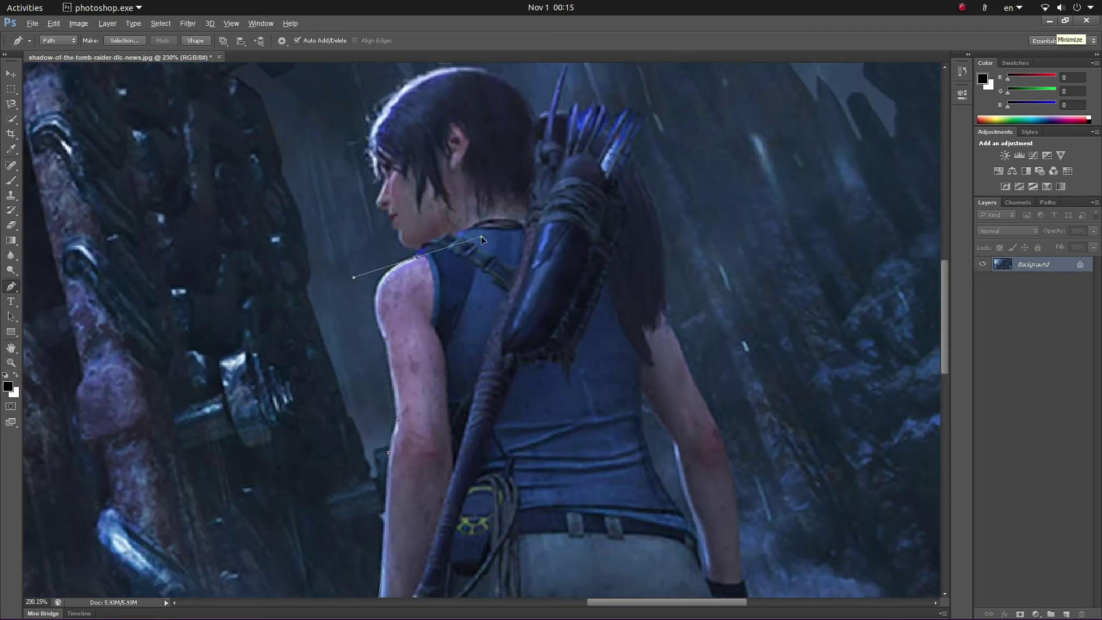
pyautogui.moveTo(535, 211); pyautogui.dragTo(496, 352)
pyautogui.scroll(5, 373, 351)
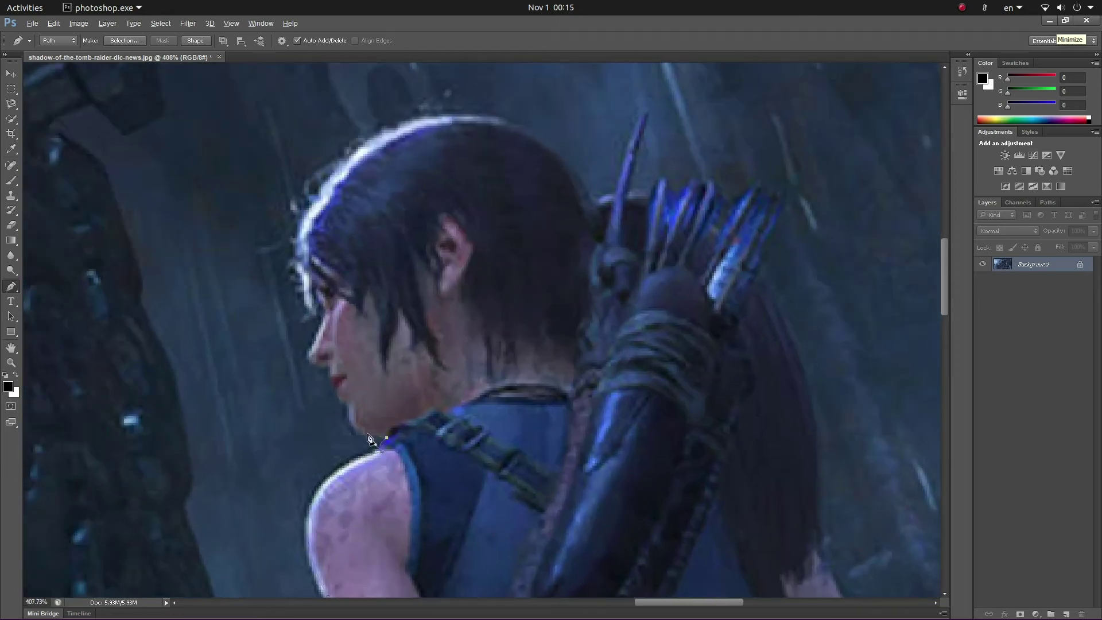
# - Continue the outline up her chin, nose and face
pyautogui.moveTo(350, 406); pyautogui.dragTo(334, 389)
pyautogui.click(329, 373)
pyautogui.moveTo(313, 348); pyautogui.dragTo(294, 322)
pyautogui.moveTo(305, 283); pyautogui.dragTo(267, 248)
pyautogui.scroll(3, 524, 165)
# - Carry the path over the top of her hair to the quiver arrow tips
pyautogui.moveTo(619, 319)
pyautogui.mouseDown()
pyautogui.moveTo(633, 246)
pyautogui.moveTo(645, 252)
pyautogui.mouseUp()
pyautogui.click(627, 318)
pyautogui.moveTo(654, 316)
pyautogui.mouseDown()
pyautogui.moveTo(664, 323)
pyautogui.moveTo(726, 300)
pyautogui.moveTo(728, 356)
pyautogui.mouseUp()
pyautogui.click(682, 323)
pyautogui.click(726, 351)
# - Trace the path around the arrow fletching and down past the quiver
pyautogui.click(758, 304)
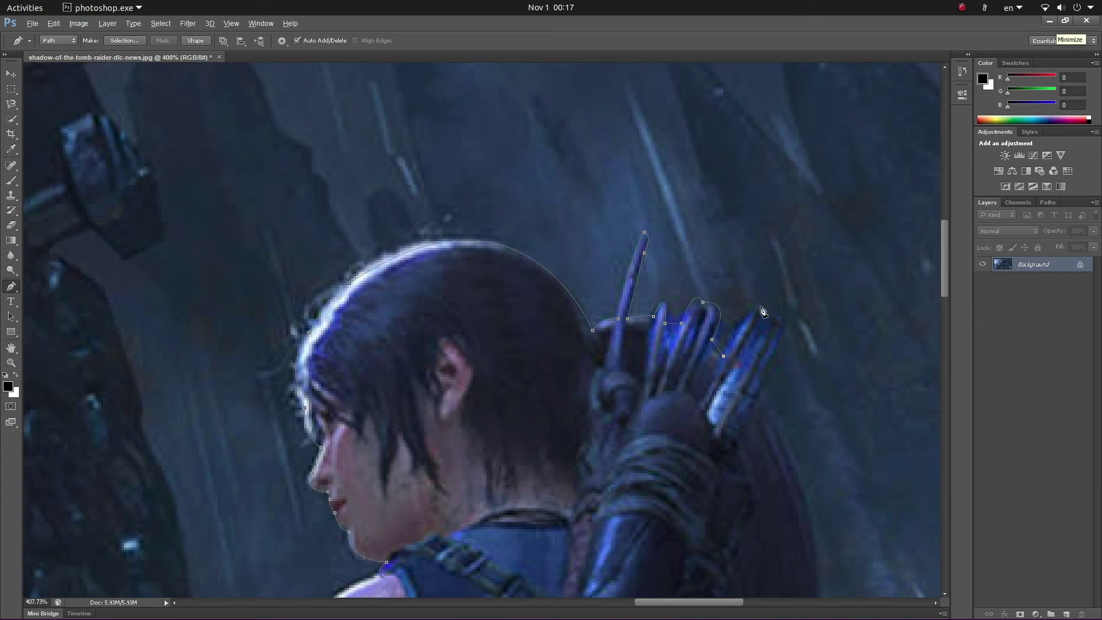
pyautogui.moveTo(775, 321); pyautogui.dragTo(789, 308)
pyautogui.click(780, 334)
pyautogui.scroll(-5, 784, 339)
pyautogui.moveTo(753, 206); pyautogui.dragTo(836, 315)
pyautogui.scroll(-10, 836, 314)
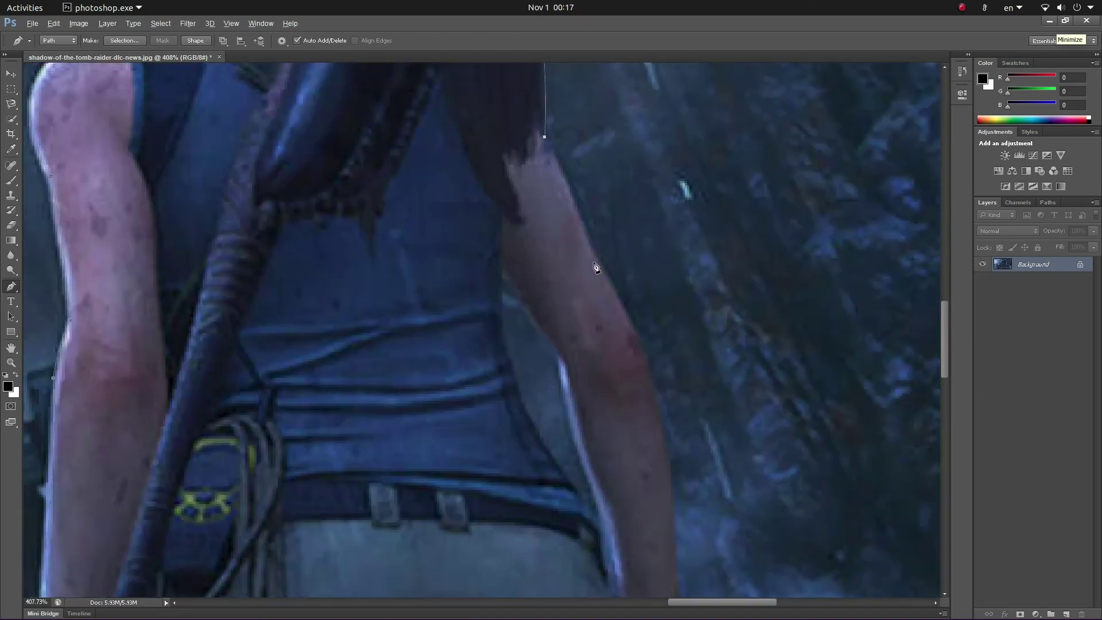
# - Continue the outline down the arm edge and forearm
pyautogui.click(569, 232)
pyautogui.click(606, 303)
pyautogui.click(615, 326)
pyautogui.scroll(-4, 660, 271)
pyautogui.click(651, 364)
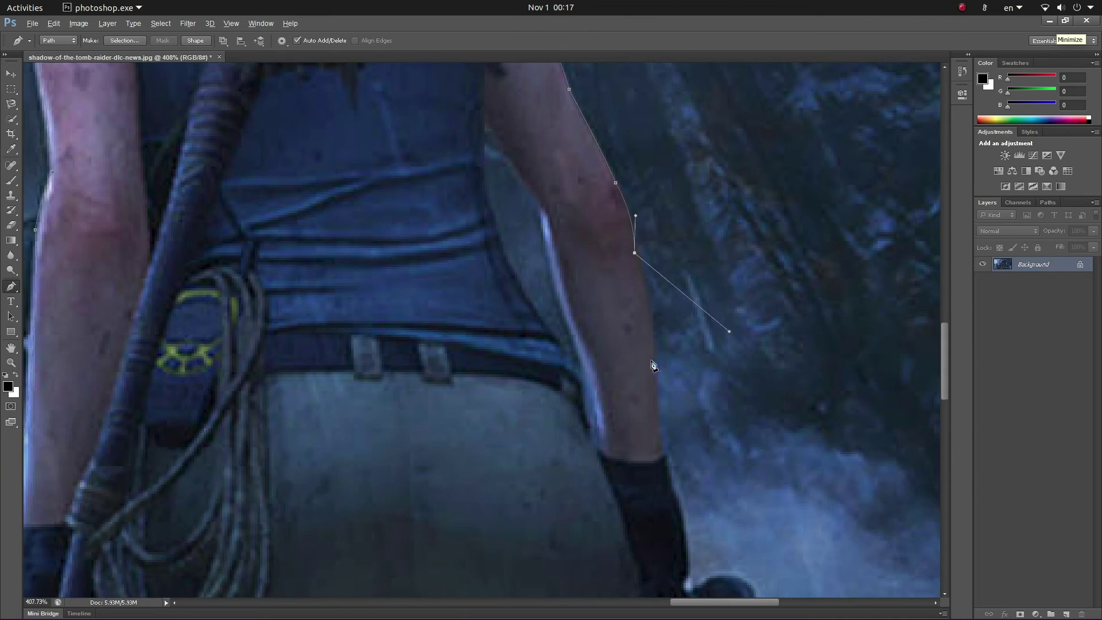
pyautogui.moveTo(663, 457); pyautogui.dragTo(668, 464)
pyautogui.scroll(-7, 668, 459)
# - Trace around the glove and down the holster
pyautogui.click(634, 228)
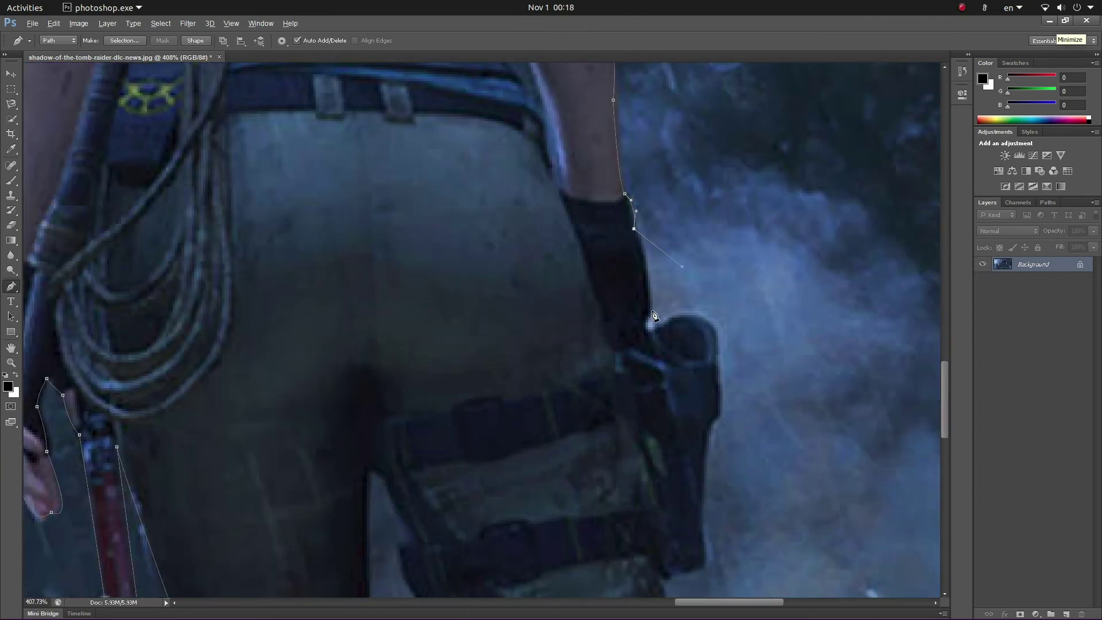
pyautogui.click(650, 310)
pyautogui.moveTo(657, 329)
pyautogui.mouseDown()
pyautogui.moveTo(705, 288)
pyautogui.moveTo(695, 296)
pyautogui.mouseUp()
pyautogui.scroll(-3, 706, 288)
pyautogui.click(708, 260)
pyautogui.moveTo(696, 365); pyautogui.dragTo(657, 368)
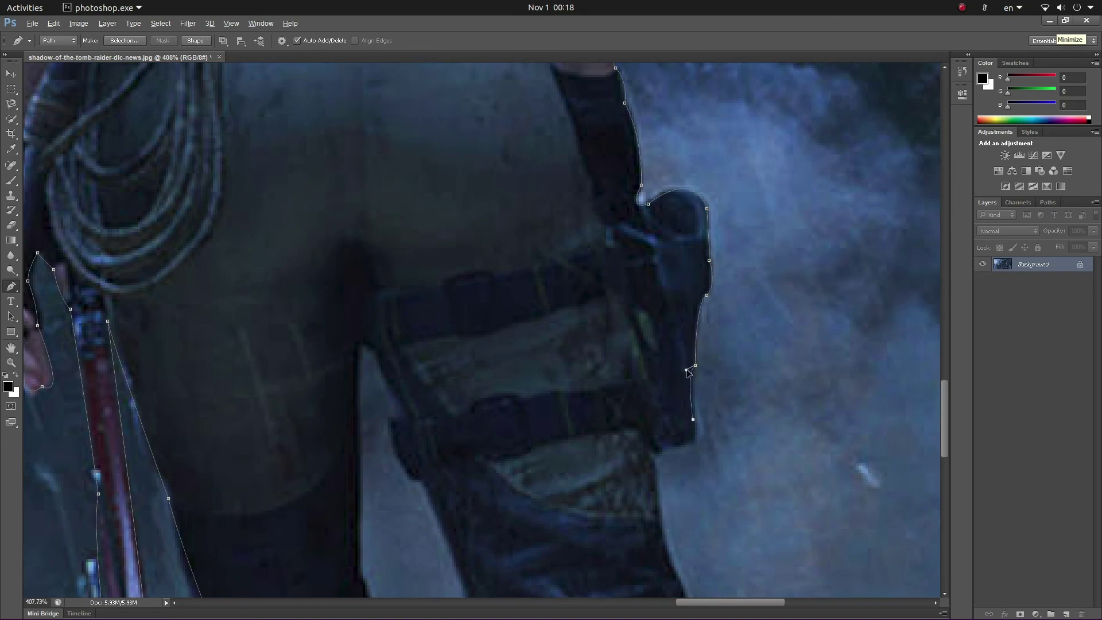
pyautogui.click(693, 419)
pyautogui.moveTo(695, 445); pyautogui.dragTo(678, 445)
pyautogui.click(653, 457)
pyautogui.scroll(-8, 630, 217)
# - Run the outline down the leg edge and around the boot to its bottom
pyautogui.moveTo(624, 211); pyautogui.dragTo(599, 291)
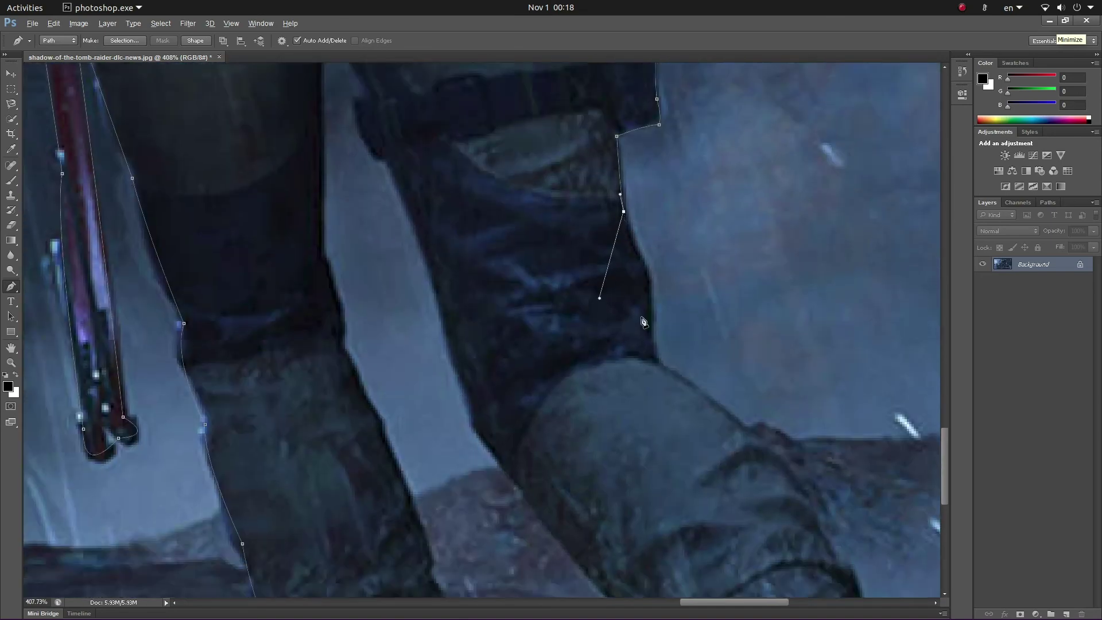
pyautogui.click(647, 265)
pyautogui.click(652, 335)
pyautogui.click(672, 370)
pyautogui.scroll(-6, 656, 353)
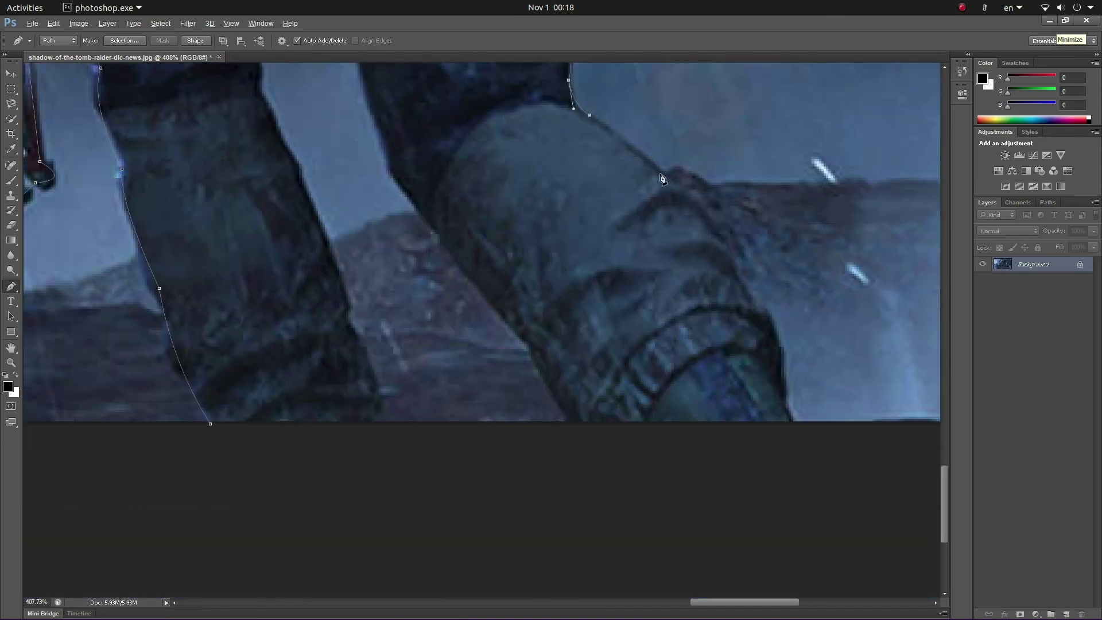
pyautogui.click(660, 174)
pyautogui.click(733, 266)
pyautogui.click(763, 313)
pyautogui.moveTo(784, 400); pyautogui.dragTo(782, 470)
pyautogui.click(796, 423)
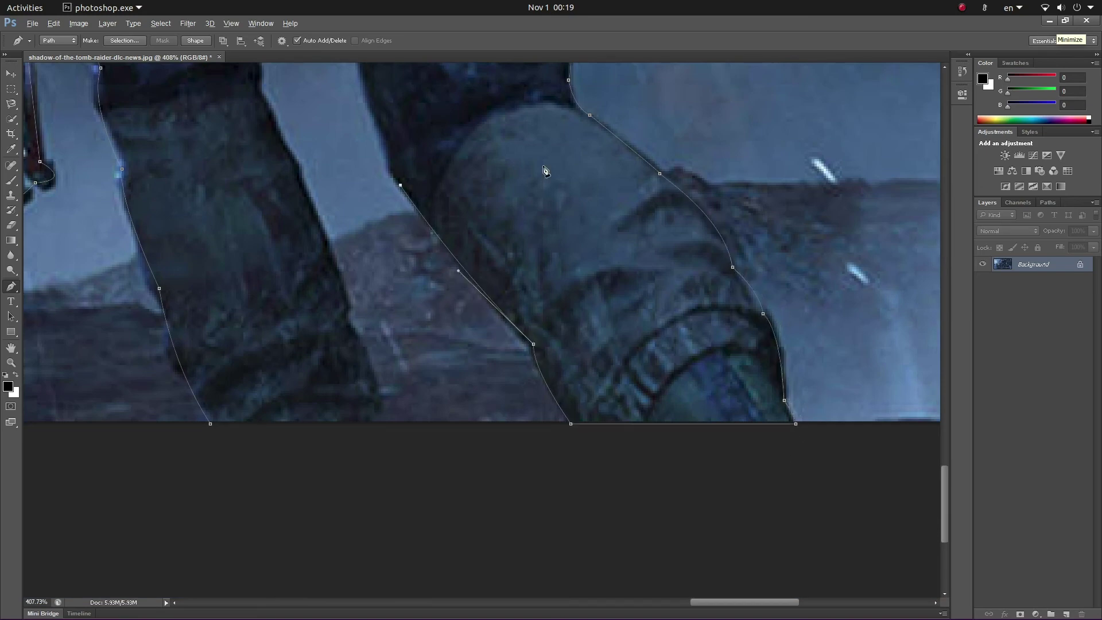
pyautogui.scroll(6, 545, 172)
# - Trace up the inner leg edge and around the knife and its tip
pyautogui.click(539, 307)
pyautogui.scroll(3, 543, 315)
pyautogui.click(529, 371)
pyautogui.click(517, 371)
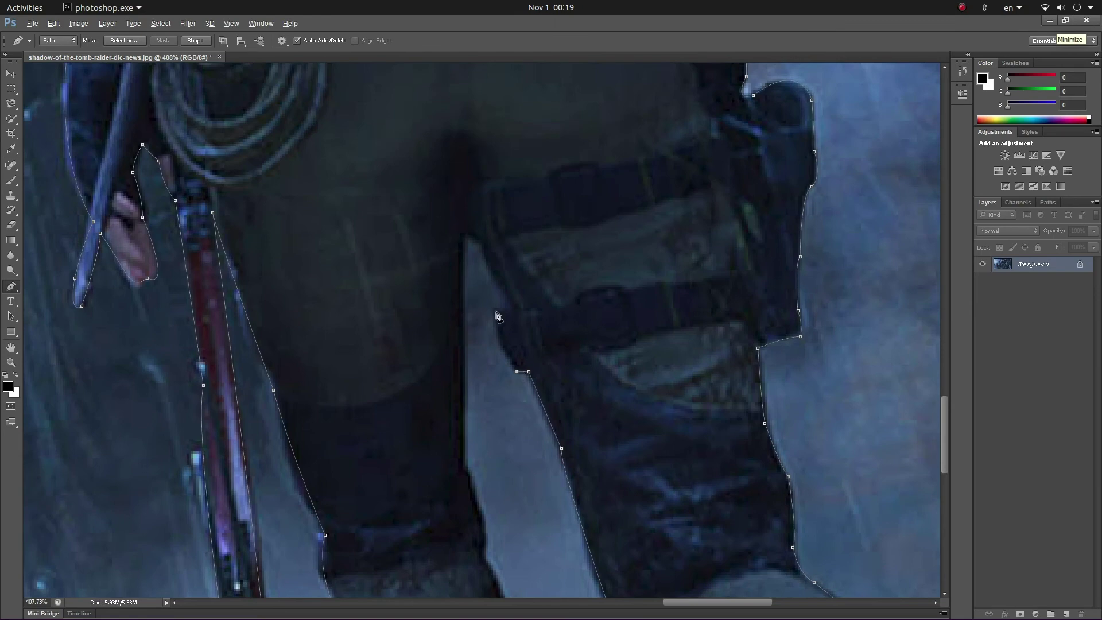
pyautogui.moveTo(496, 313); pyautogui.dragTo(490, 276)
pyautogui.click(517, 311)
pyautogui.click(482, 247)
pyautogui.click(466, 325)
pyautogui.moveTo(466, 444)
pyautogui.mouseDown()
pyautogui.moveTo(437, 436)
pyautogui.moveTo(462, 409)
pyautogui.mouseUp()
# - Trace down the other leg to the image bottom and close the path
pyautogui.scroll(-4, 487, 279)
pyautogui.moveTo(486, 282); pyautogui.dragTo(473, 340)
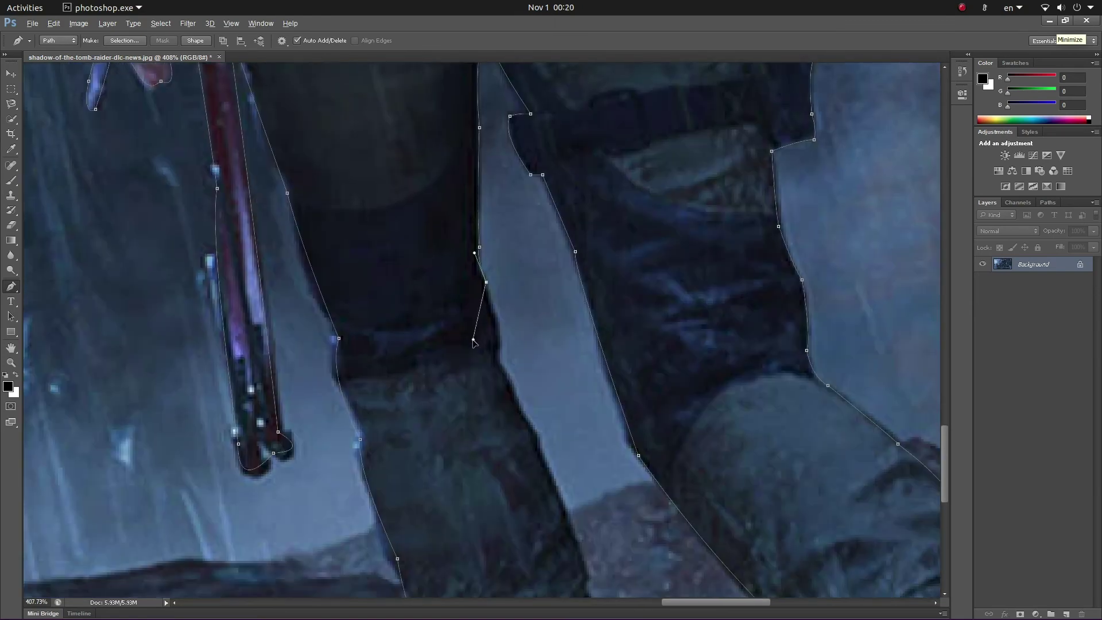
pyautogui.click(497, 348)
pyautogui.scroll(-5, 512, 385)
pyautogui.hscroll(1, 512, 384)
pyautogui.click(457, 138)
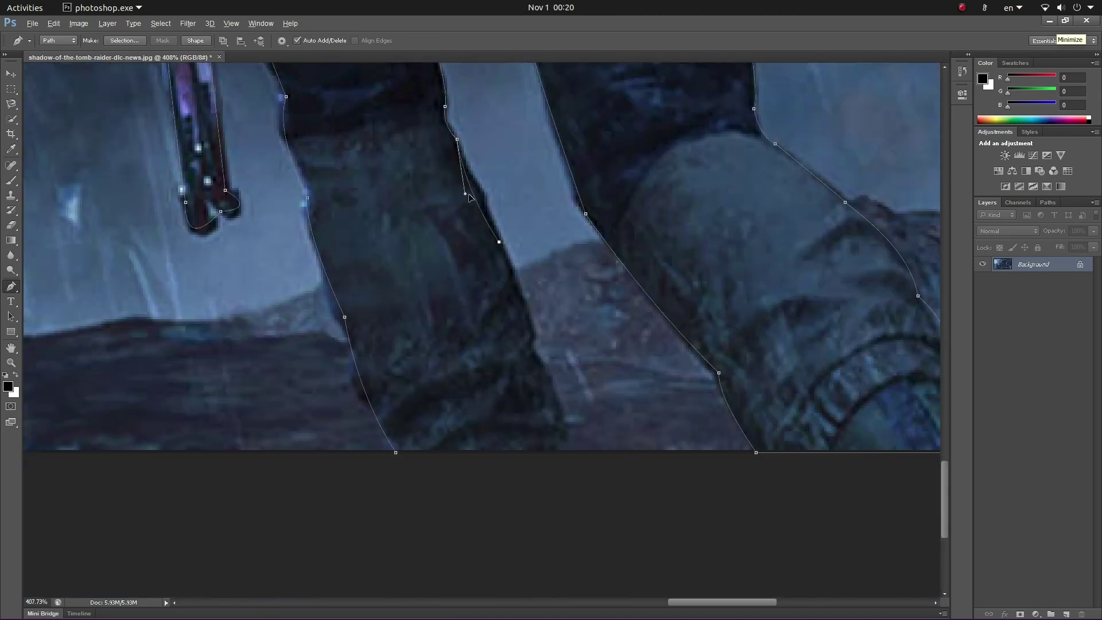
pyautogui.click(499, 242)
pyautogui.click(531, 333)
pyautogui.moveTo(543, 364); pyautogui.dragTo(540, 411)
pyautogui.click(561, 453)
pyautogui.click(396, 453)
# - Fit the image on screen and begin renaming Work Path in the Paths panel
pyautogui.hotkey('ctrl', '0')
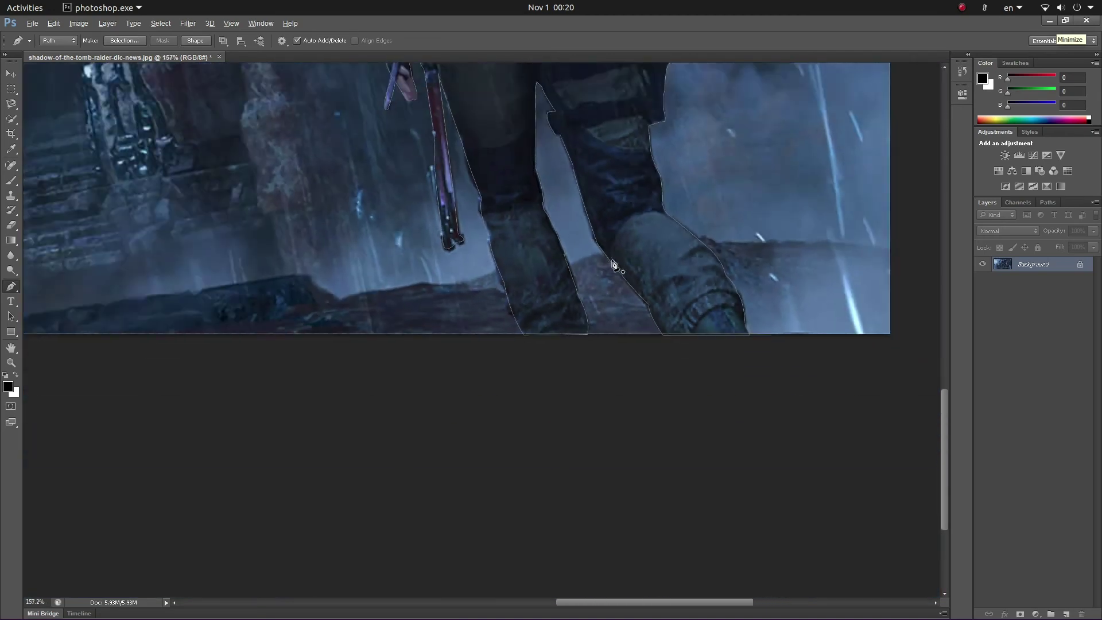
pyautogui.click(1048, 202)
pyautogui.doubleClick(1011, 214)
# - Name the path g and save as shadow-of-the-tomb-raider-dlc-news.psd in Photoshop format
pyautogui.write('g')
pyautogui.press('Return')
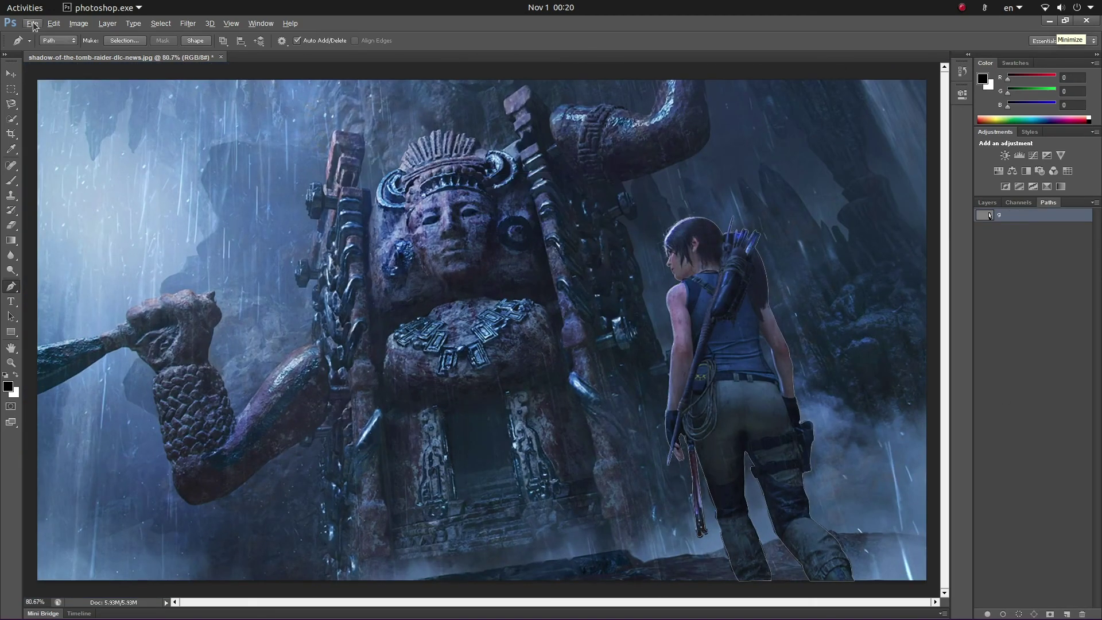
pyautogui.hotkey('ctrl', 'shift', 's')
pyautogui.click(624, 305)
pyautogui.click(574, 314)
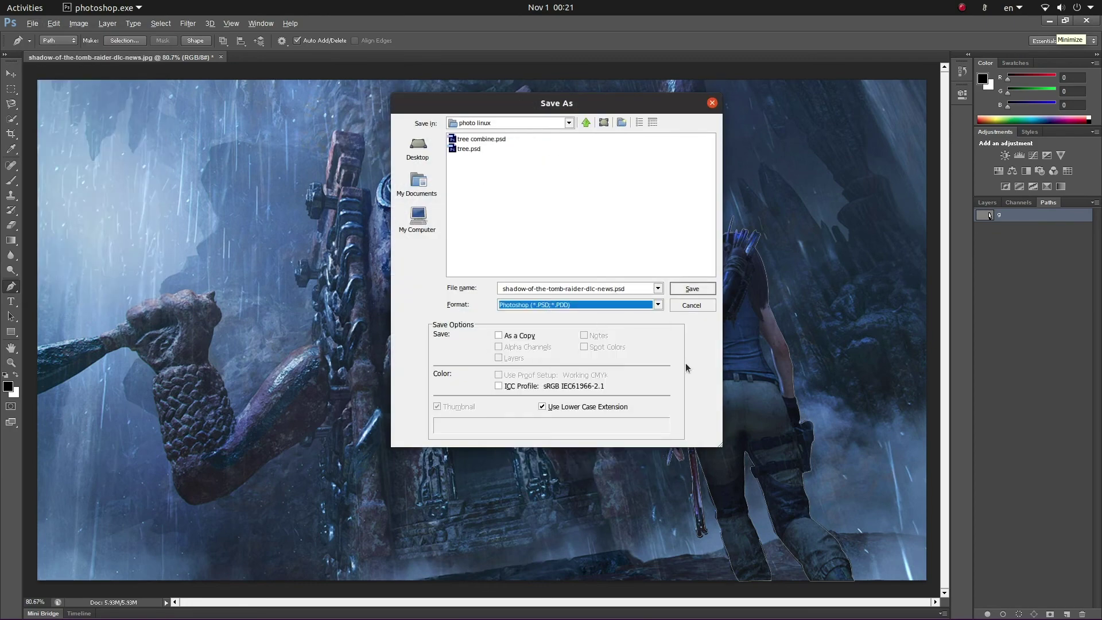
pyautogui.click(678, 290)
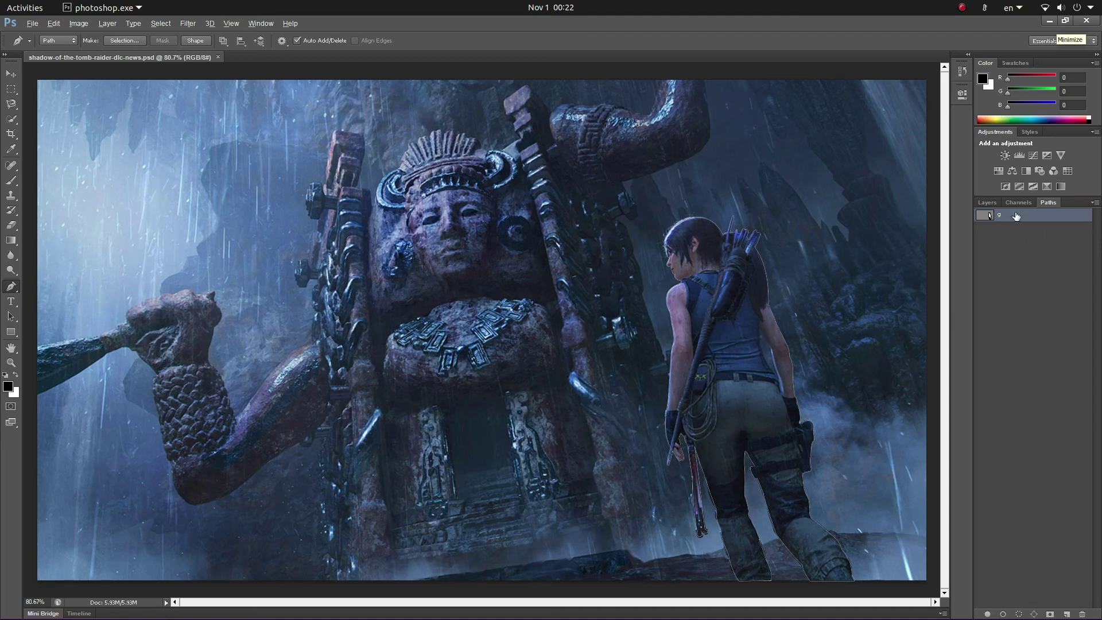
# - Load path g as a selection and add a layer mask to Layer 0
pyautogui.click(1019, 614)
pyautogui.click(988, 203)
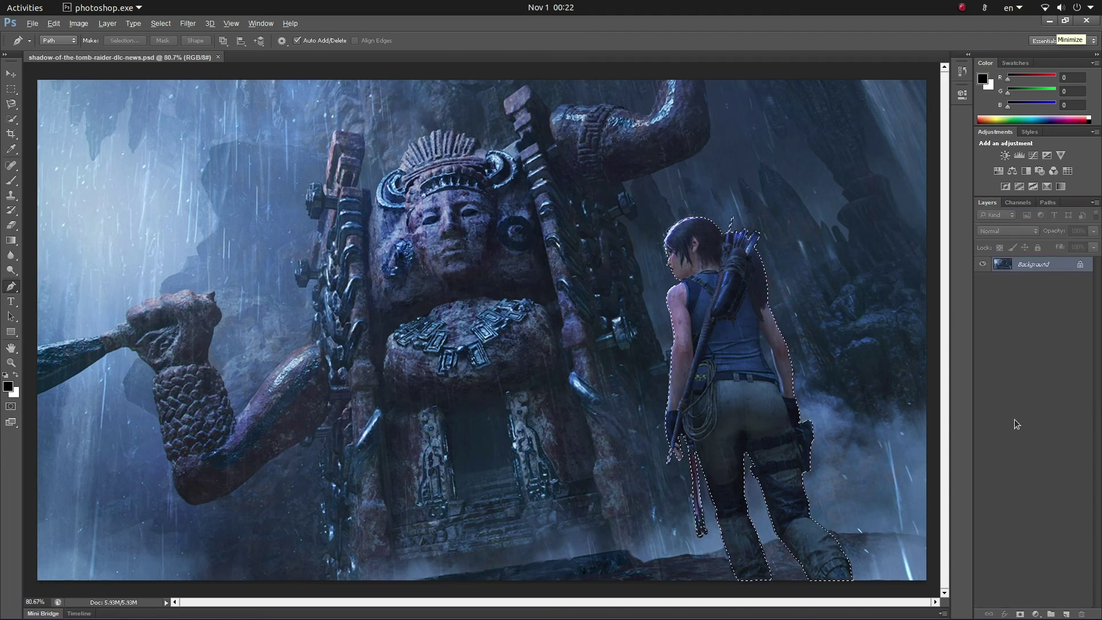
pyautogui.click(1020, 614)
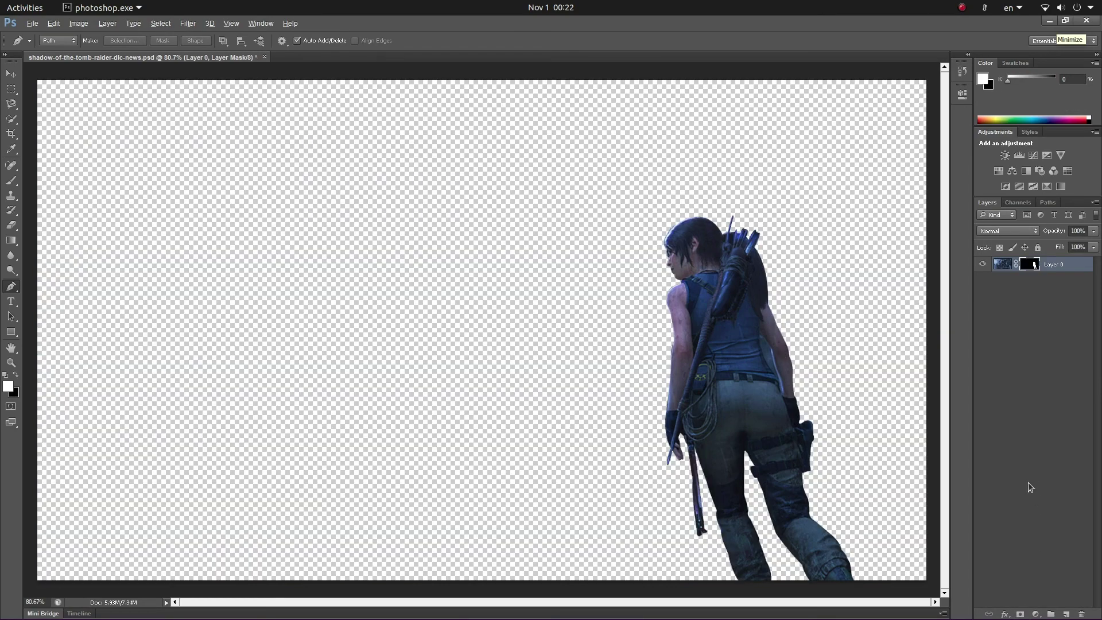
pyautogui.hotkey('ctrl', '-')
pyautogui.scroll(2, 751, 340)
pyautogui.scroll(3, 901, 379)
pyautogui.scroll(2, 807, 376)
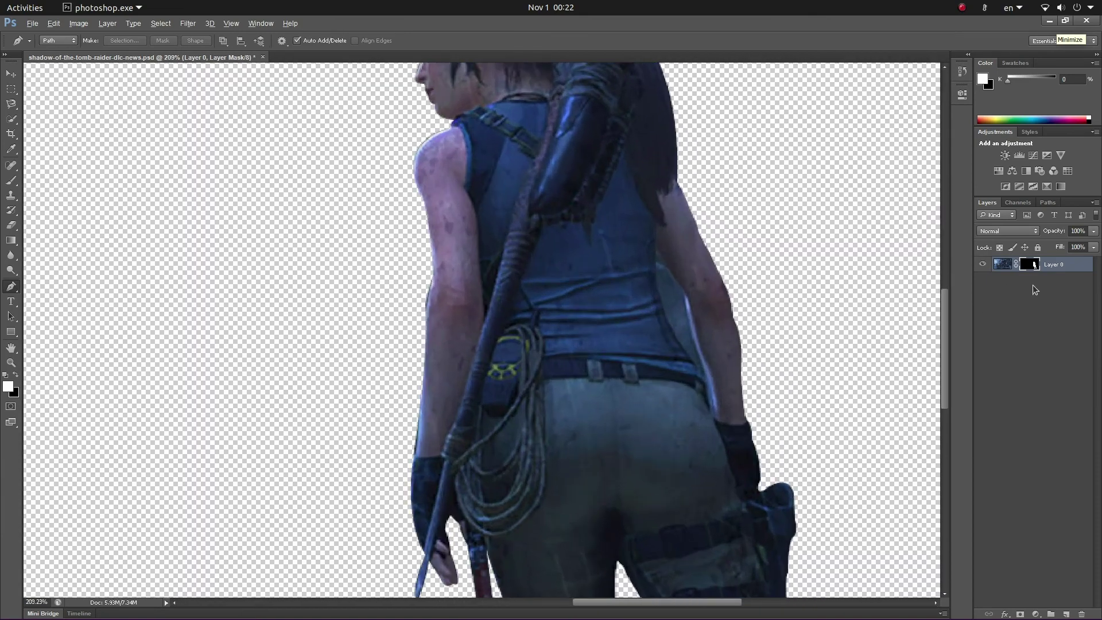
# - Reload path g as a selection from the Paths panel, then deselect and zoom in
pyautogui.click(1048, 202)
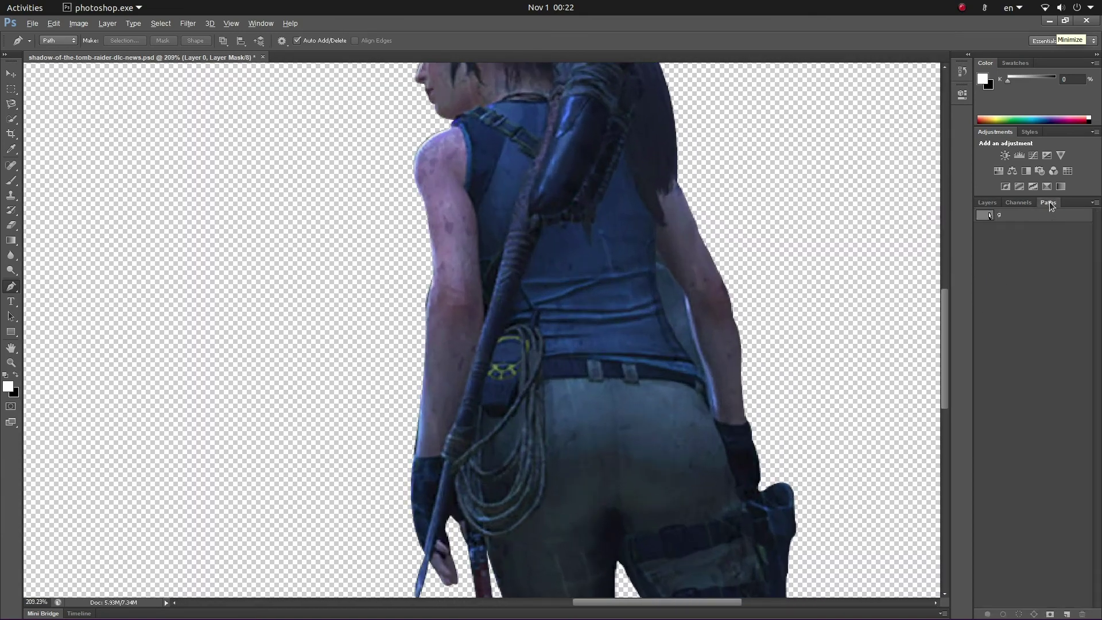
pyautogui.click(992, 222)
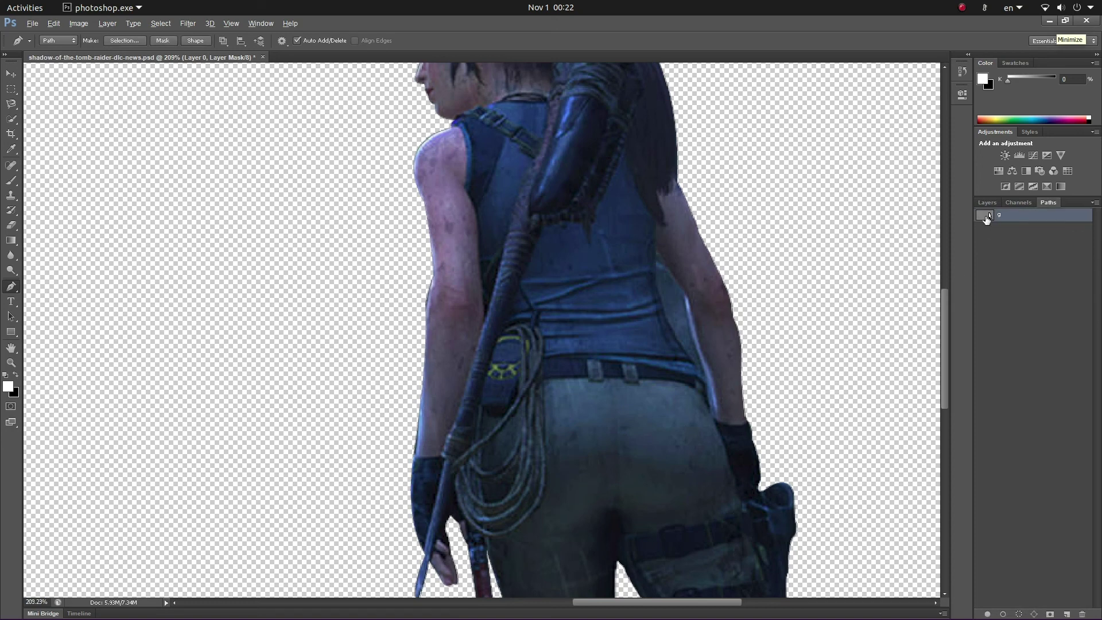
pyautogui.keyDown('ctrl'); pyautogui.click(986, 218); pyautogui.keyUp('ctrl')
pyautogui.click(1028, 287)
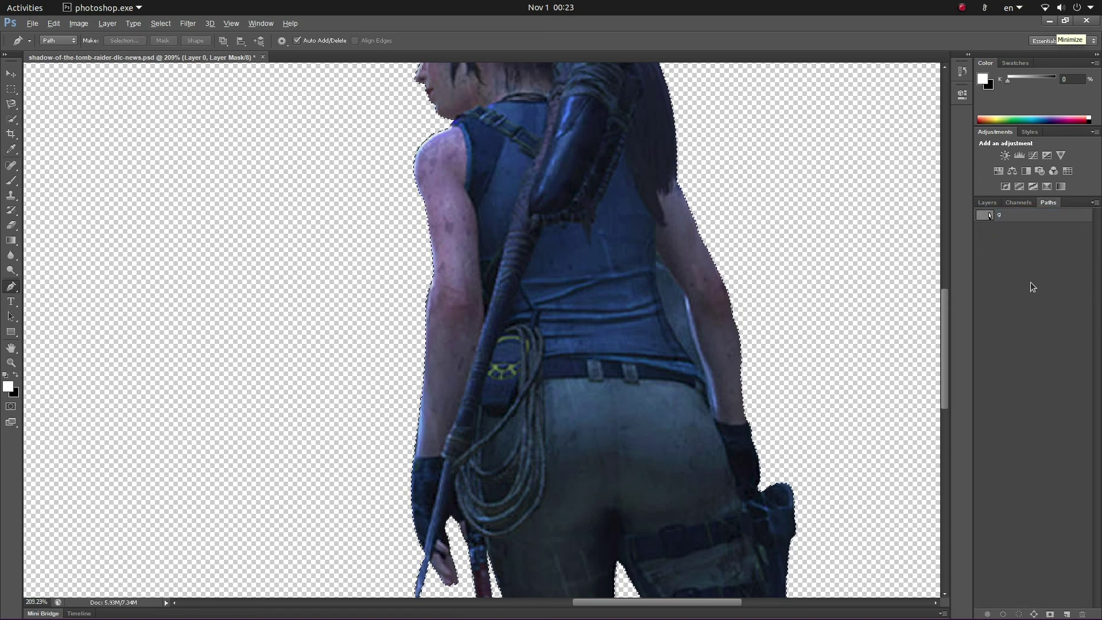
pyautogui.click(1010, 215)
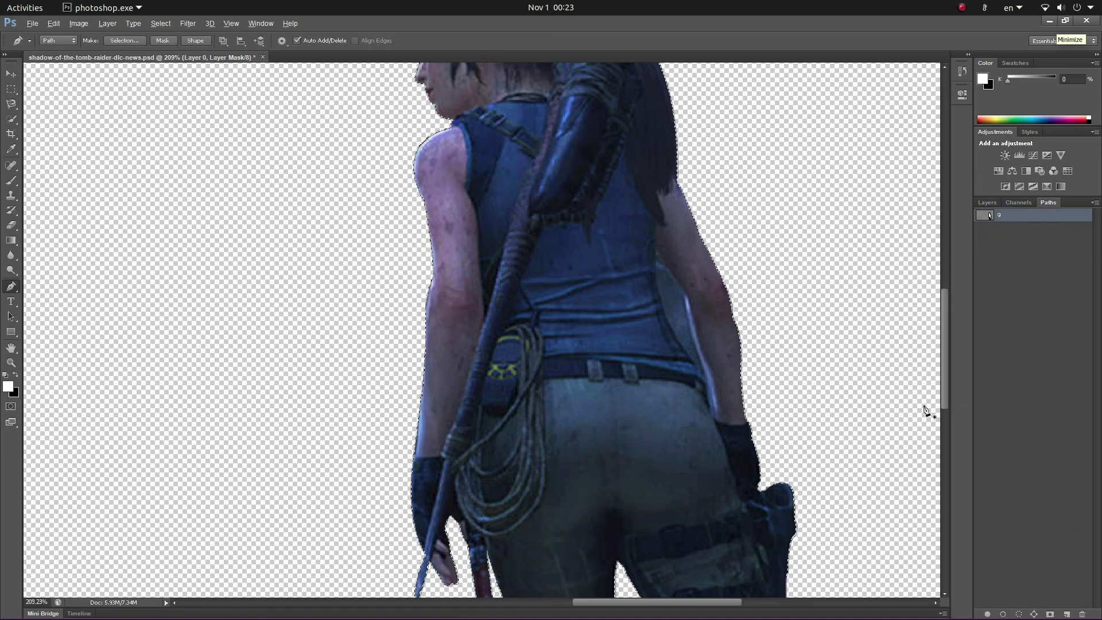
pyautogui.hotkey('ctrl', 'd')
pyautogui.scroll(2, 820, 292)
pyautogui.scroll(2, 820, 292)
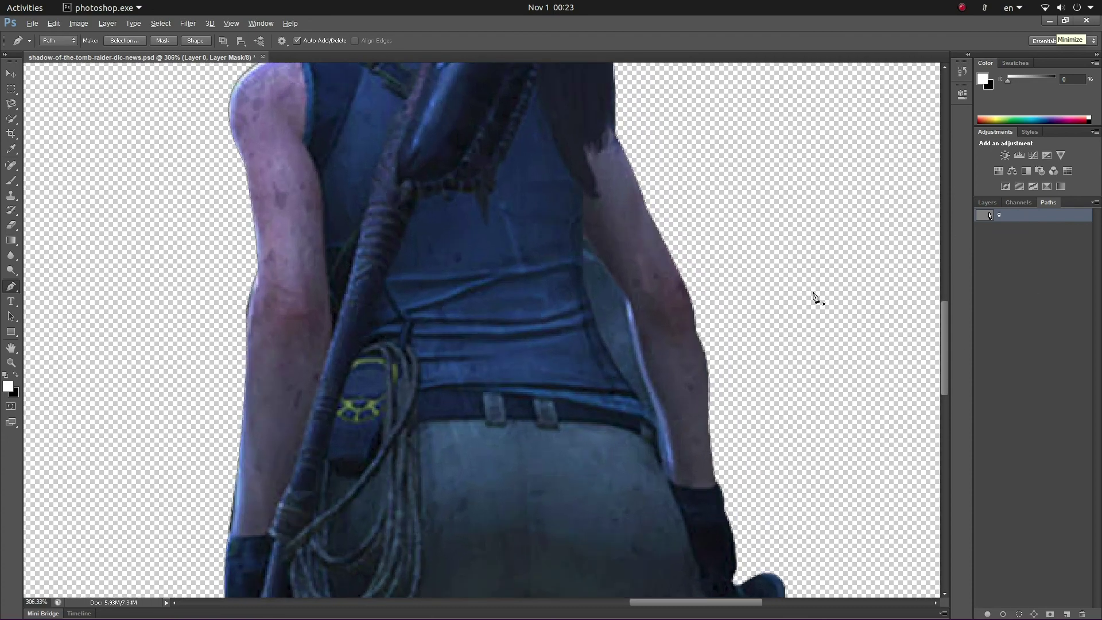
# - Pen-trace a closed path around the gap between her arm and torso
pyautogui.click(667, 481)
pyautogui.click(650, 424)
pyautogui.moveTo(630, 391)
pyautogui.mouseDown()
pyautogui.moveTo(606, 404)
pyautogui.moveTo(614, 396)
pyautogui.mouseUp()
pyautogui.moveTo(591, 311); pyautogui.dragTo(537, 228)
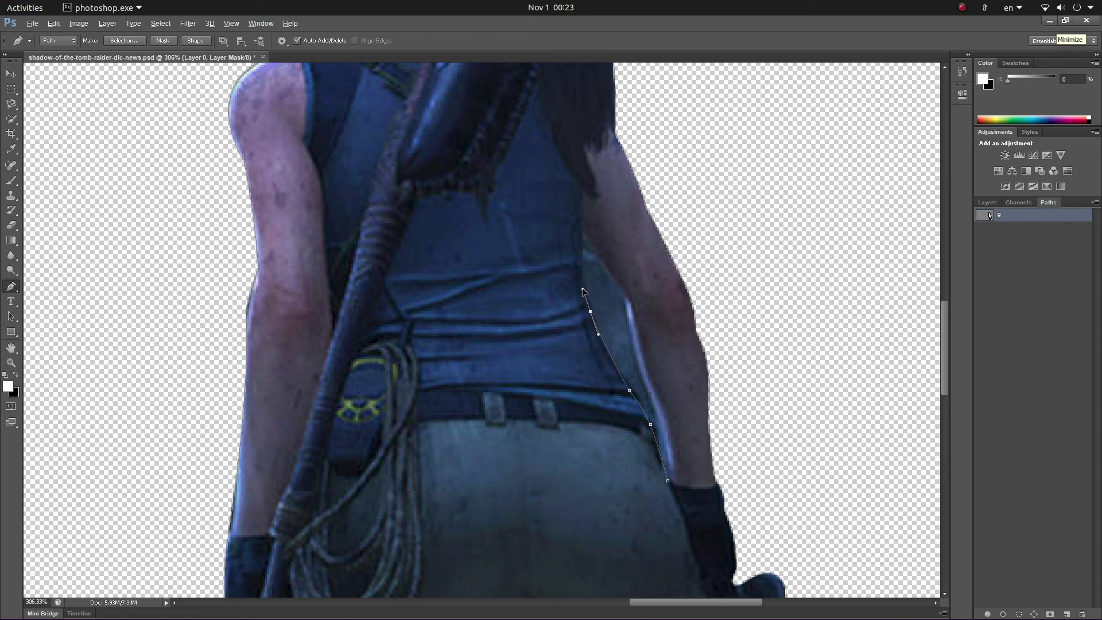
pyautogui.click(583, 227)
pyautogui.moveTo(628, 298)
pyautogui.mouseDown()
pyautogui.moveTo(639, 305)
pyautogui.moveTo(623, 344)
pyautogui.mouseUp()
pyautogui.moveTo(675, 429); pyautogui.dragTo(678, 436)
# - Toggle Layer 0's mask off and on, then drag it to the trash
pyautogui.click(987, 202)
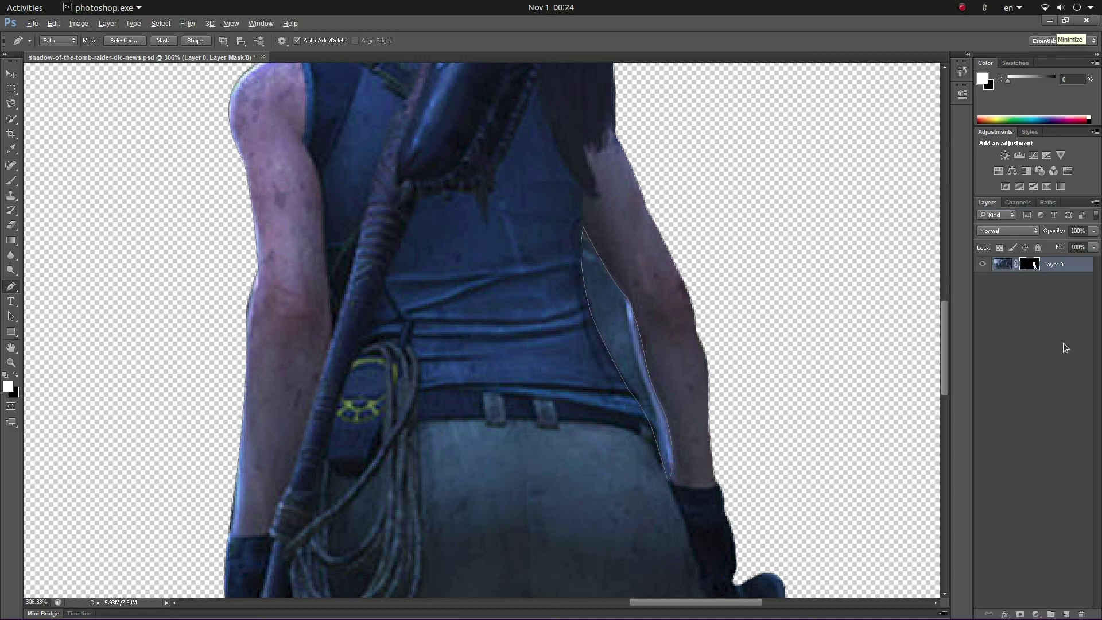
pyautogui.rightClick(1032, 269)
pyautogui.click(1040, 275)
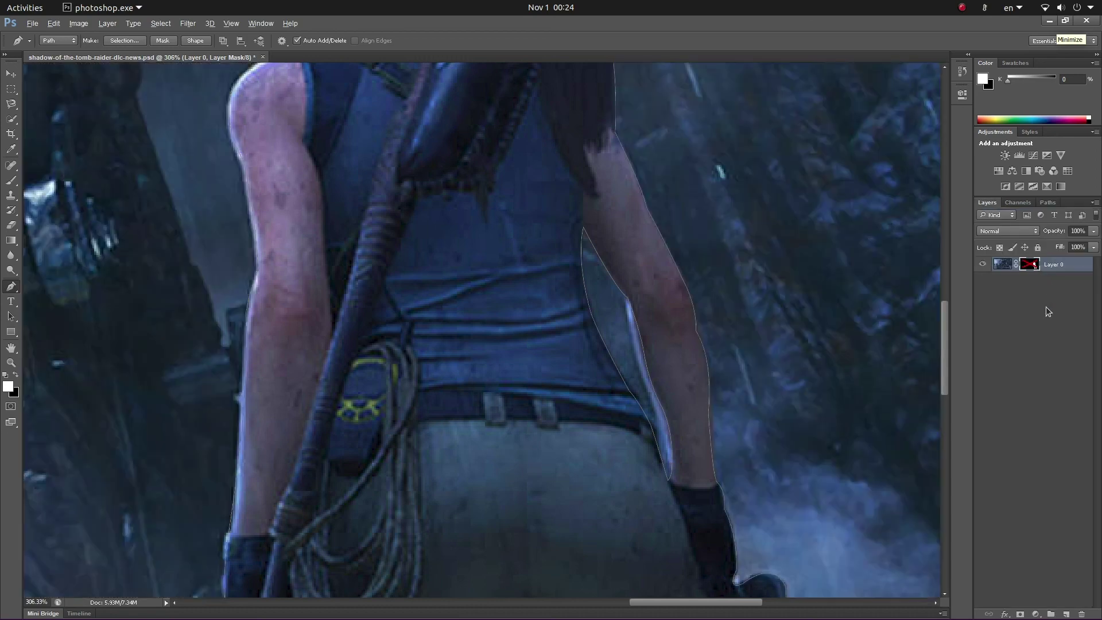
pyautogui.keyDown('shift'); pyautogui.click(1032, 268); pyautogui.keyUp('shift')
pyautogui.moveTo(1034, 268); pyautogui.dragTo(1082, 614)
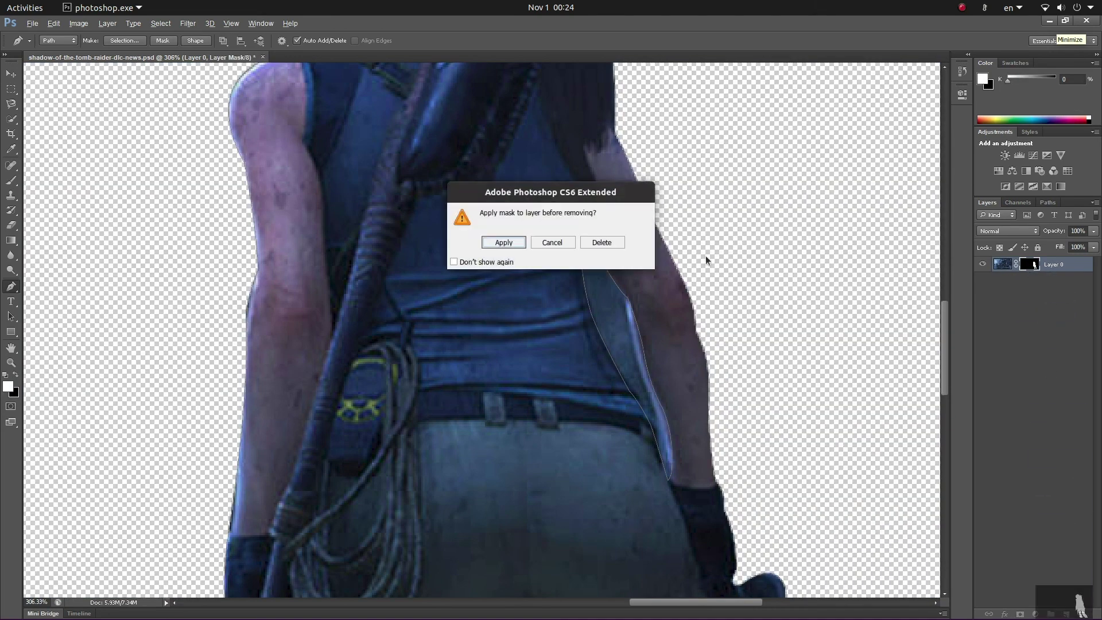
# - Delete Layer 0's old mask without applying it and load path g as a selection
pyautogui.click(617, 243)
pyautogui.click(1048, 203)
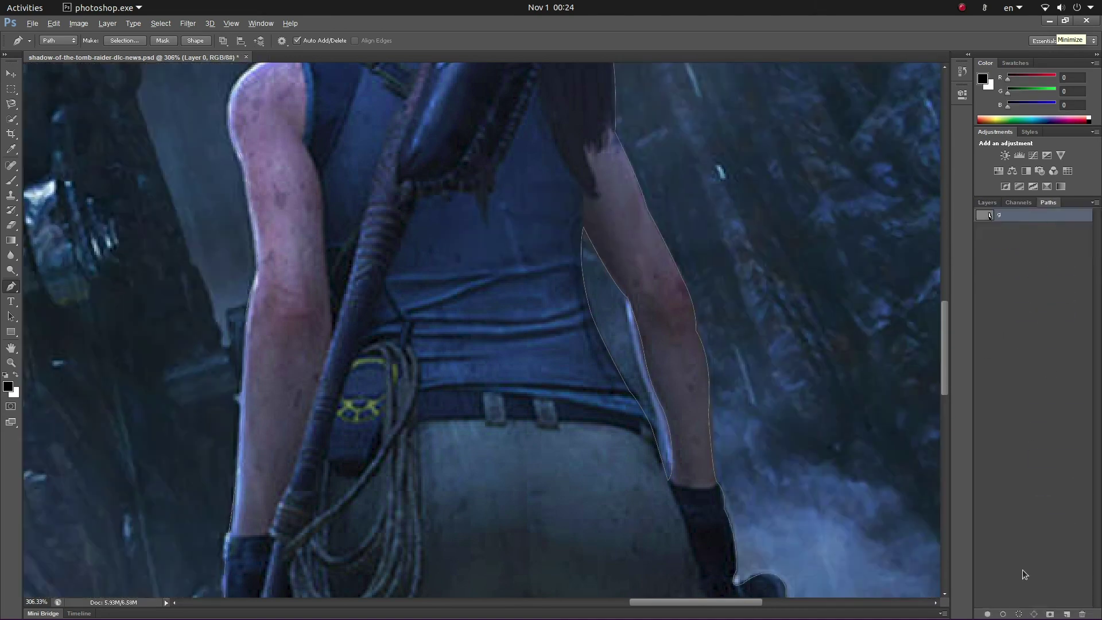
pyautogui.click(1018, 614)
pyautogui.hotkey('ctrl', '0')
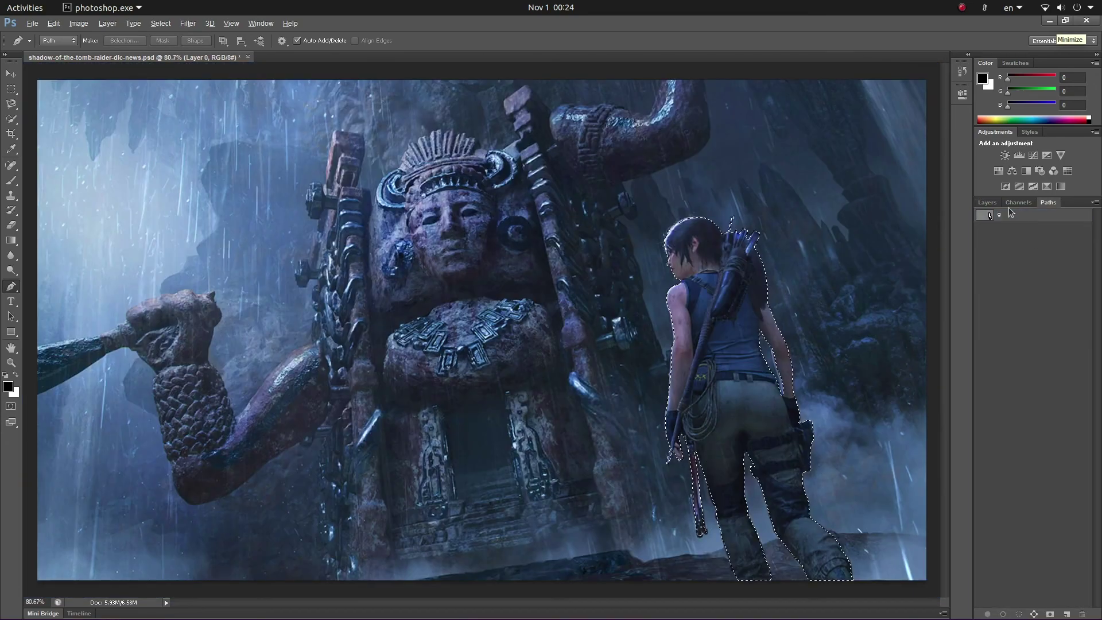
# - Add a new layer mask to Layer 0 from the selection, leaving only the character visible
pyautogui.click(987, 203)
pyautogui.click(1020, 613)
pyautogui.hotkey('ctrl', '-')
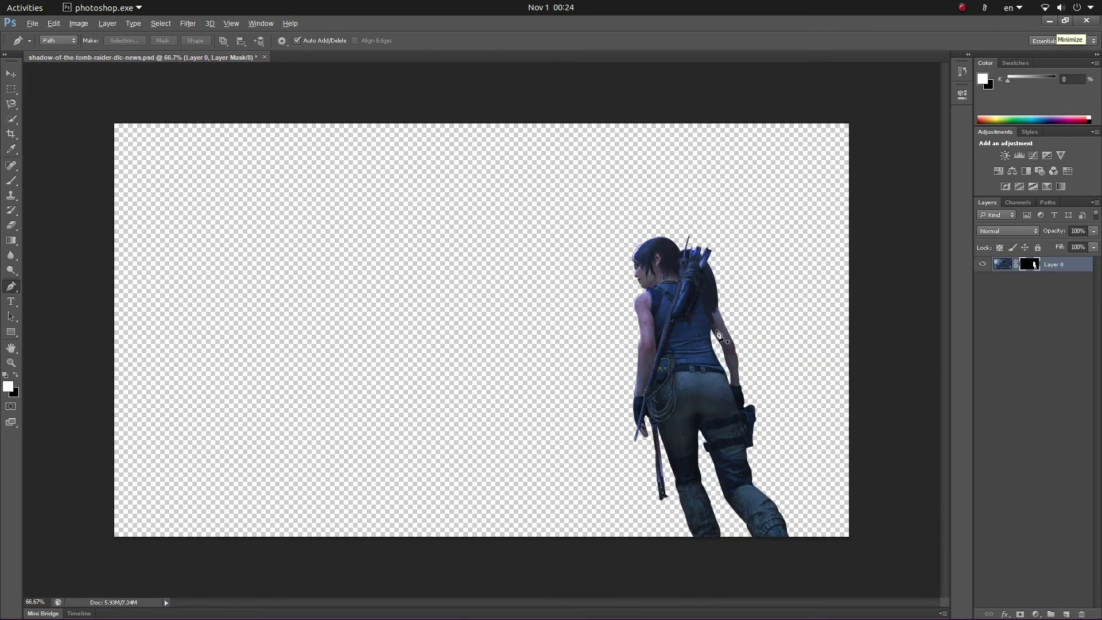